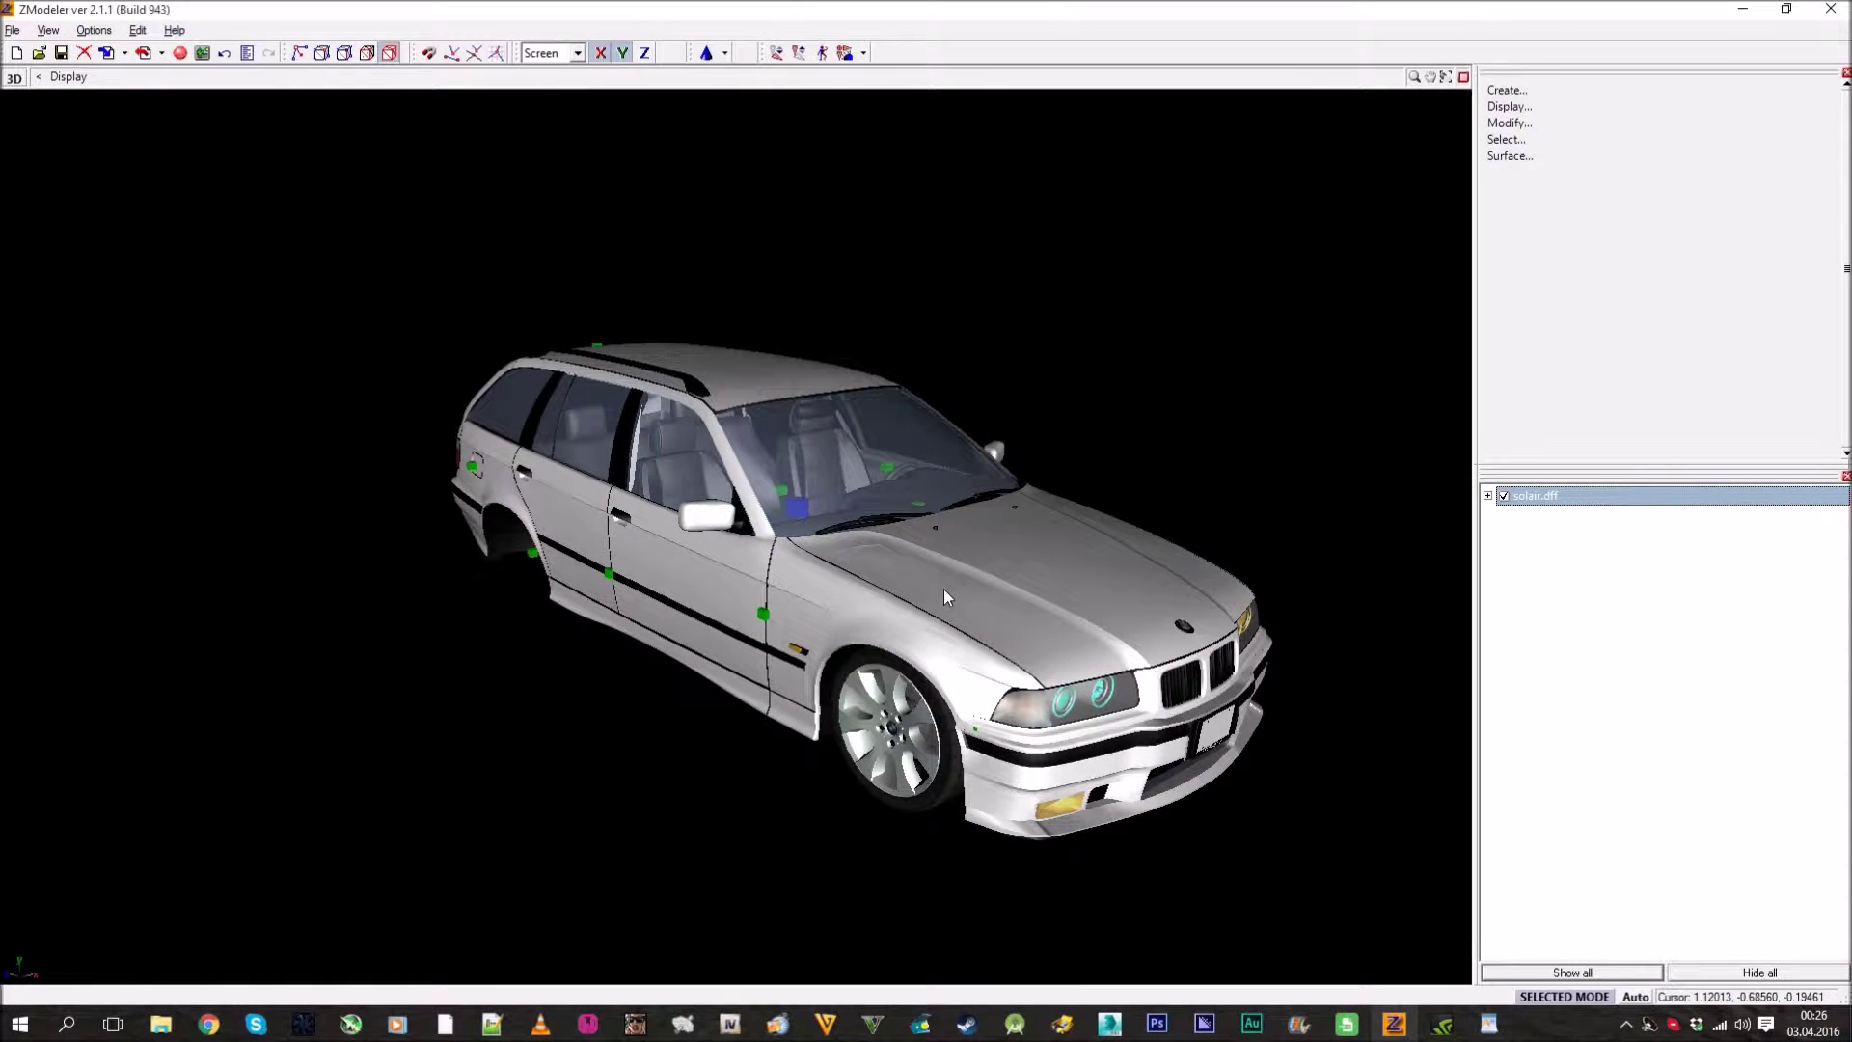
Examine the white BMW wagon's body and its green and blue dummies from the front, side, rear and above.
{"action": "middle_click_drag", "start_coordinate": [903, 565], "coordinate": [771, 652]}
{"action": "scroll", "coordinate": [772, 646], "scroll_direction": "down", "scroll_amount": 10}
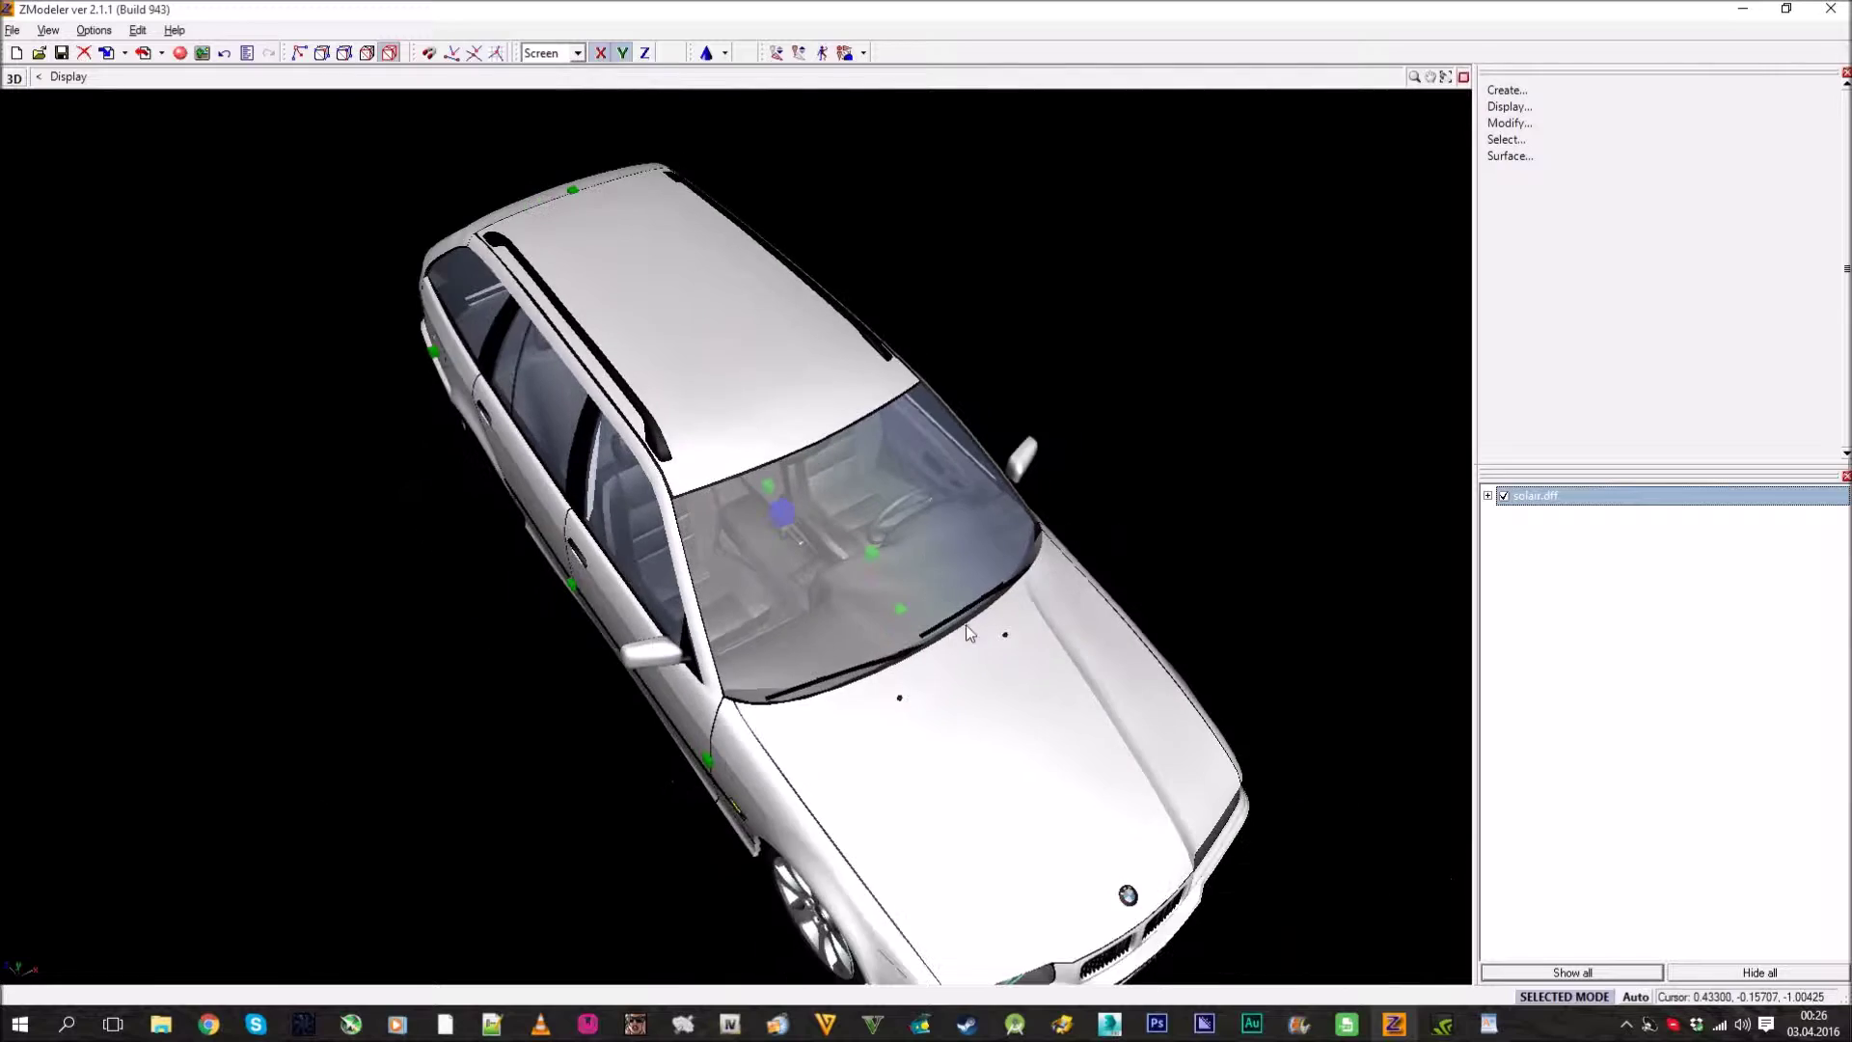
{"action": "middle_click_drag", "start_coordinate": [889, 657], "coordinate": [1127, 576]}
{"action": "scroll", "coordinate": [917, 611], "scroll_direction": "up", "scroll_amount": 2}
{"action": "scroll", "coordinate": [598, 581], "scroll_direction": "up", "scroll_amount": 4}
{"action": "scroll", "coordinate": [1195, 566], "scroll_direction": "up", "scroll_amount": 4}
{"action": "scroll", "coordinate": [1195, 566], "scroll_direction": "down", "scroll_amount": 6}
{"action": "scroll", "coordinate": [1284, 600], "scroll_direction": "down", "scroll_amount": 4}
{"action": "middle_click_drag", "start_coordinate": [1284, 600], "coordinate": [908, 530]}
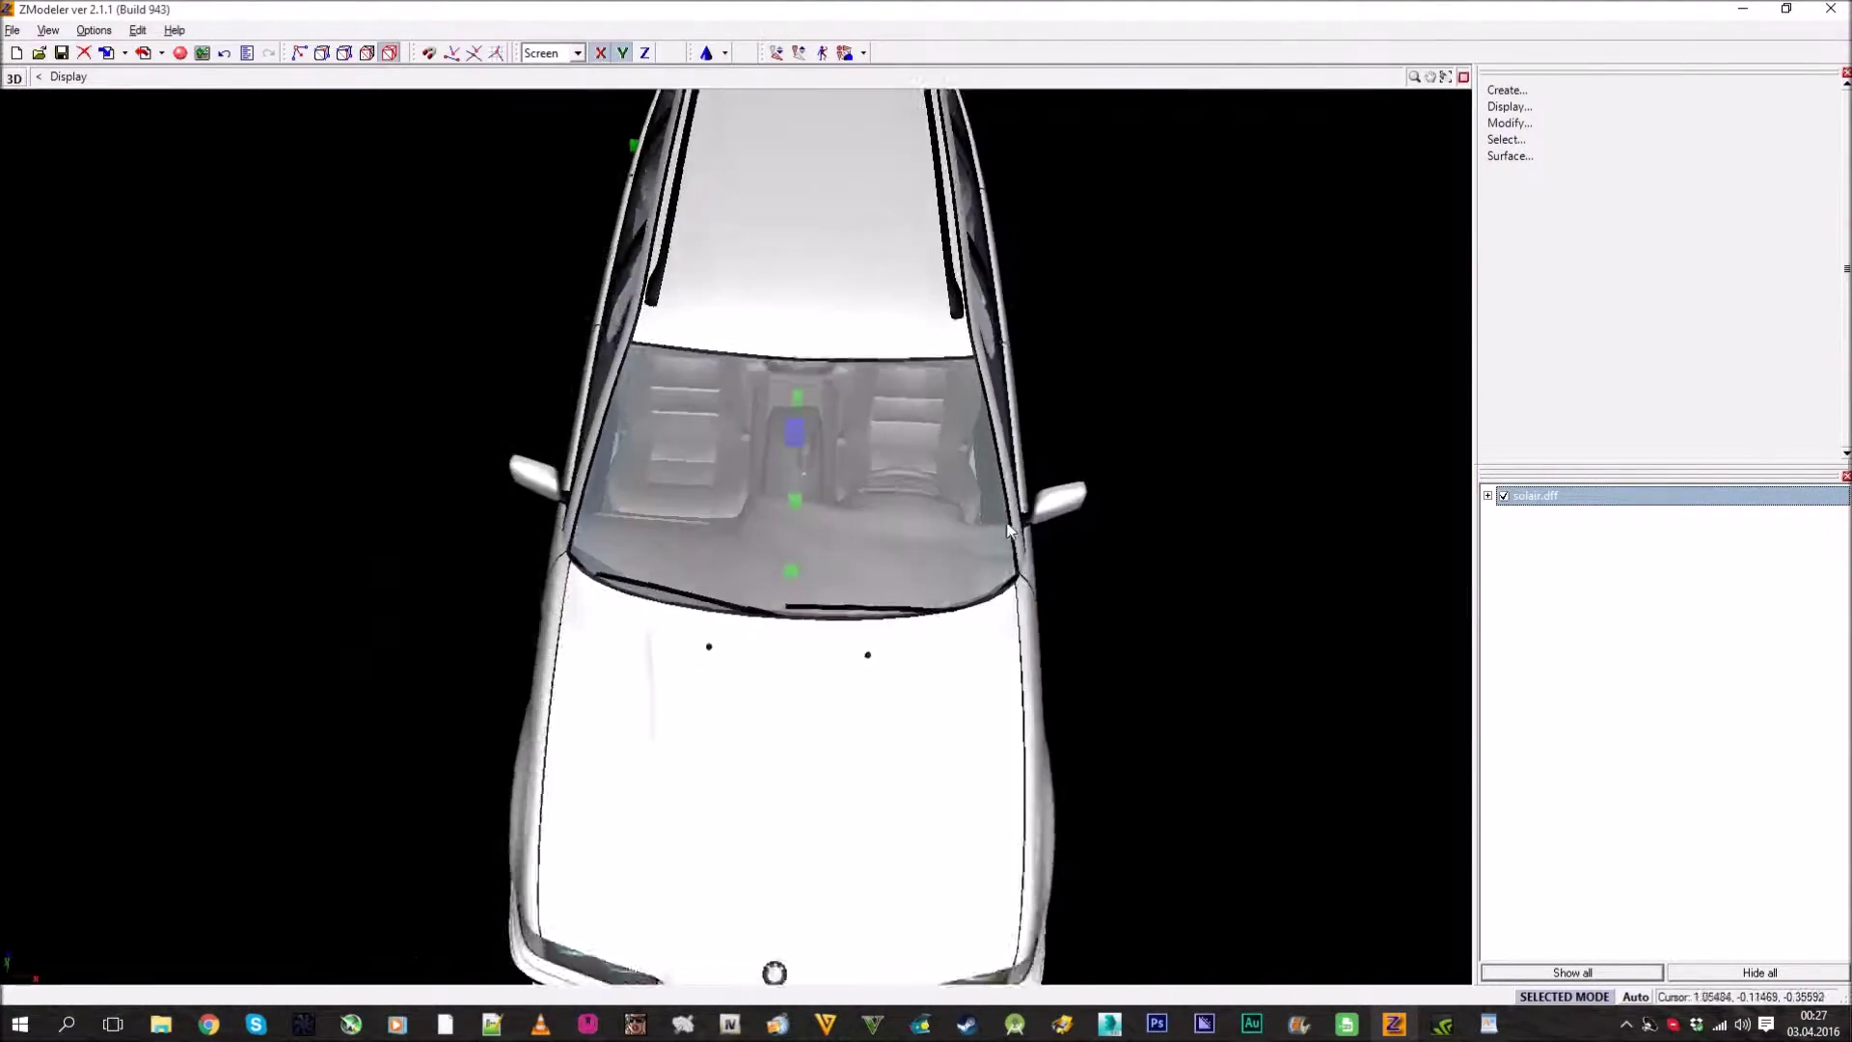
{"action": "scroll", "coordinate": [907, 528], "scroll_direction": "up", "scroll_amount": 3}
{"action": "scroll", "coordinate": [771, 575], "scroll_direction": "up", "scroll_amount": 2}
{"action": "mouse_move", "coordinate": [770, 574]}
{"action": "middle_mouse_down"}
{"action": "mouse_move", "coordinate": [761, 685]}
{"action": "mouse_move", "coordinate": [865, 656]}
{"action": "mouse_move", "coordinate": [795, 579]}
{"action": "middle_mouse_up"}
{"action": "scroll", "coordinate": [864, 657], "scroll_direction": "down", "scroll_amount": 4}
{"action": "scroll", "coordinate": [590, 500], "scroll_direction": "up", "scroll_amount": 5}
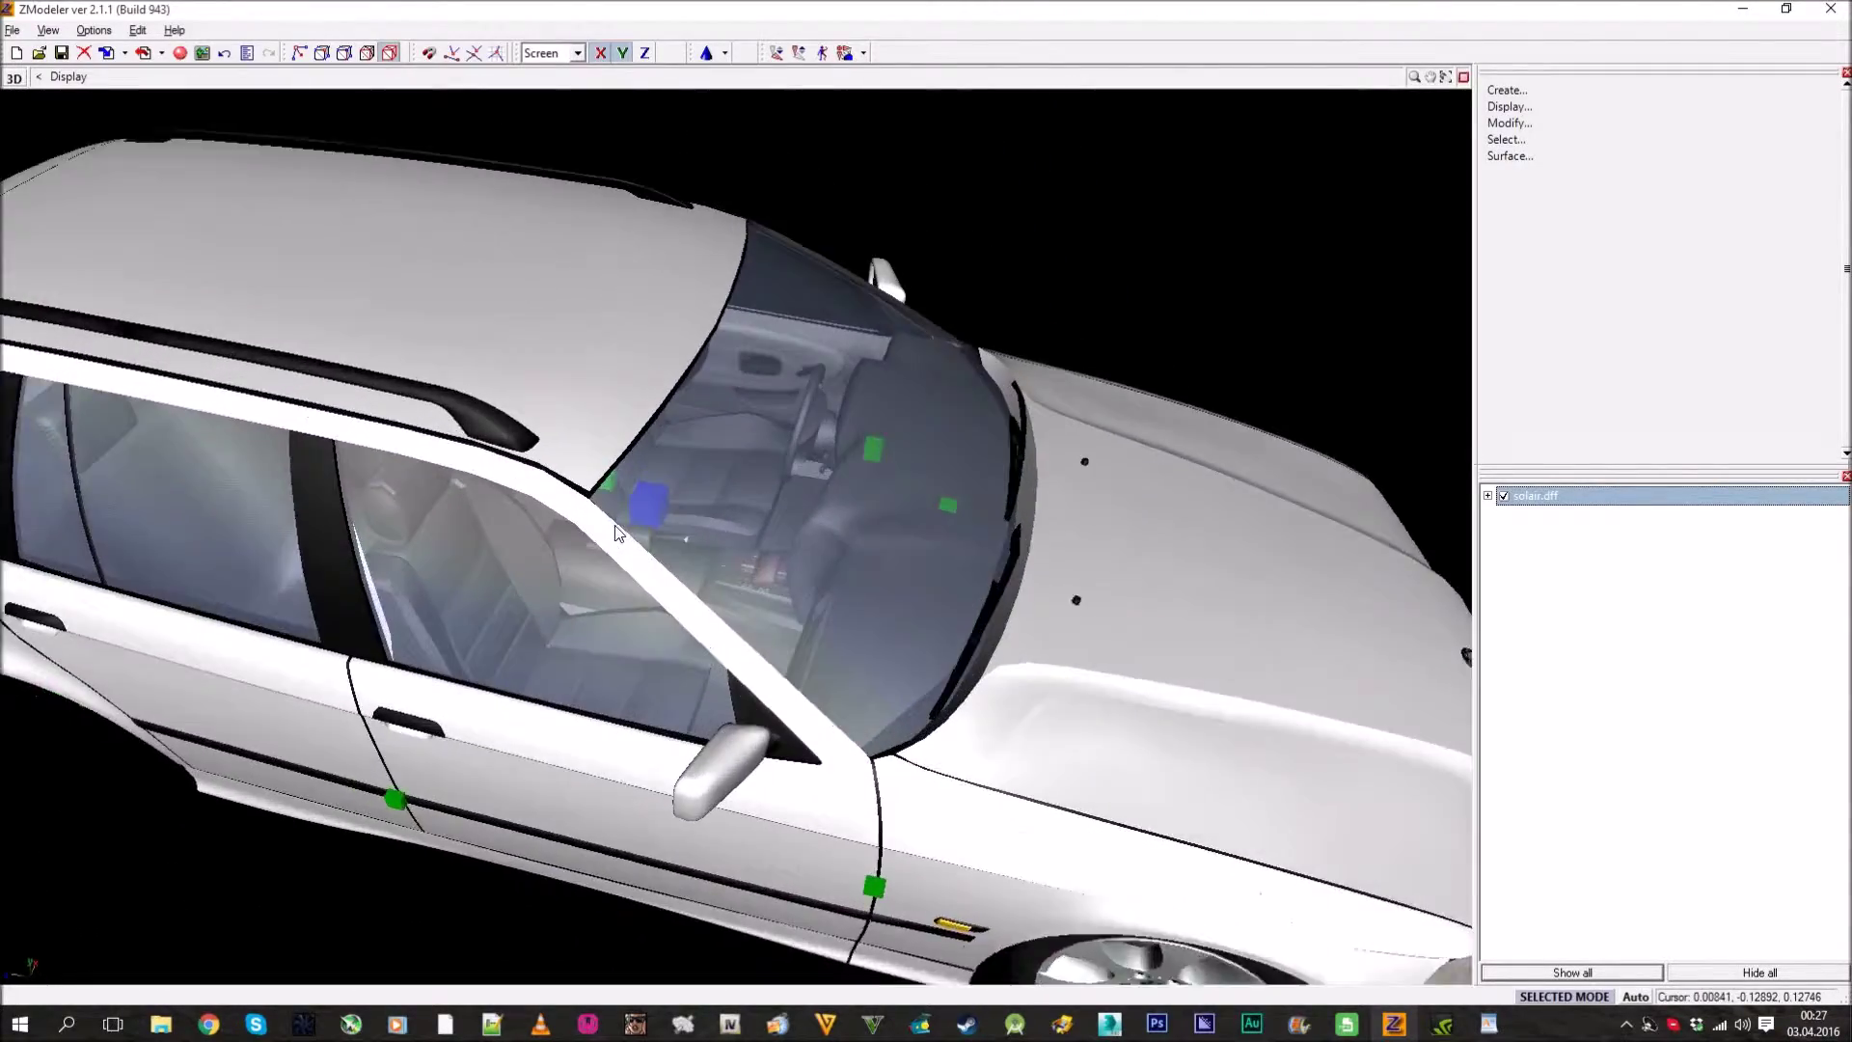
{"action": "middle_click_drag", "start_coordinate": [500, 488], "coordinate": [793, 569]}
{"action": "scroll", "coordinate": [814, 552], "scroll_direction": "down", "scroll_amount": 6}
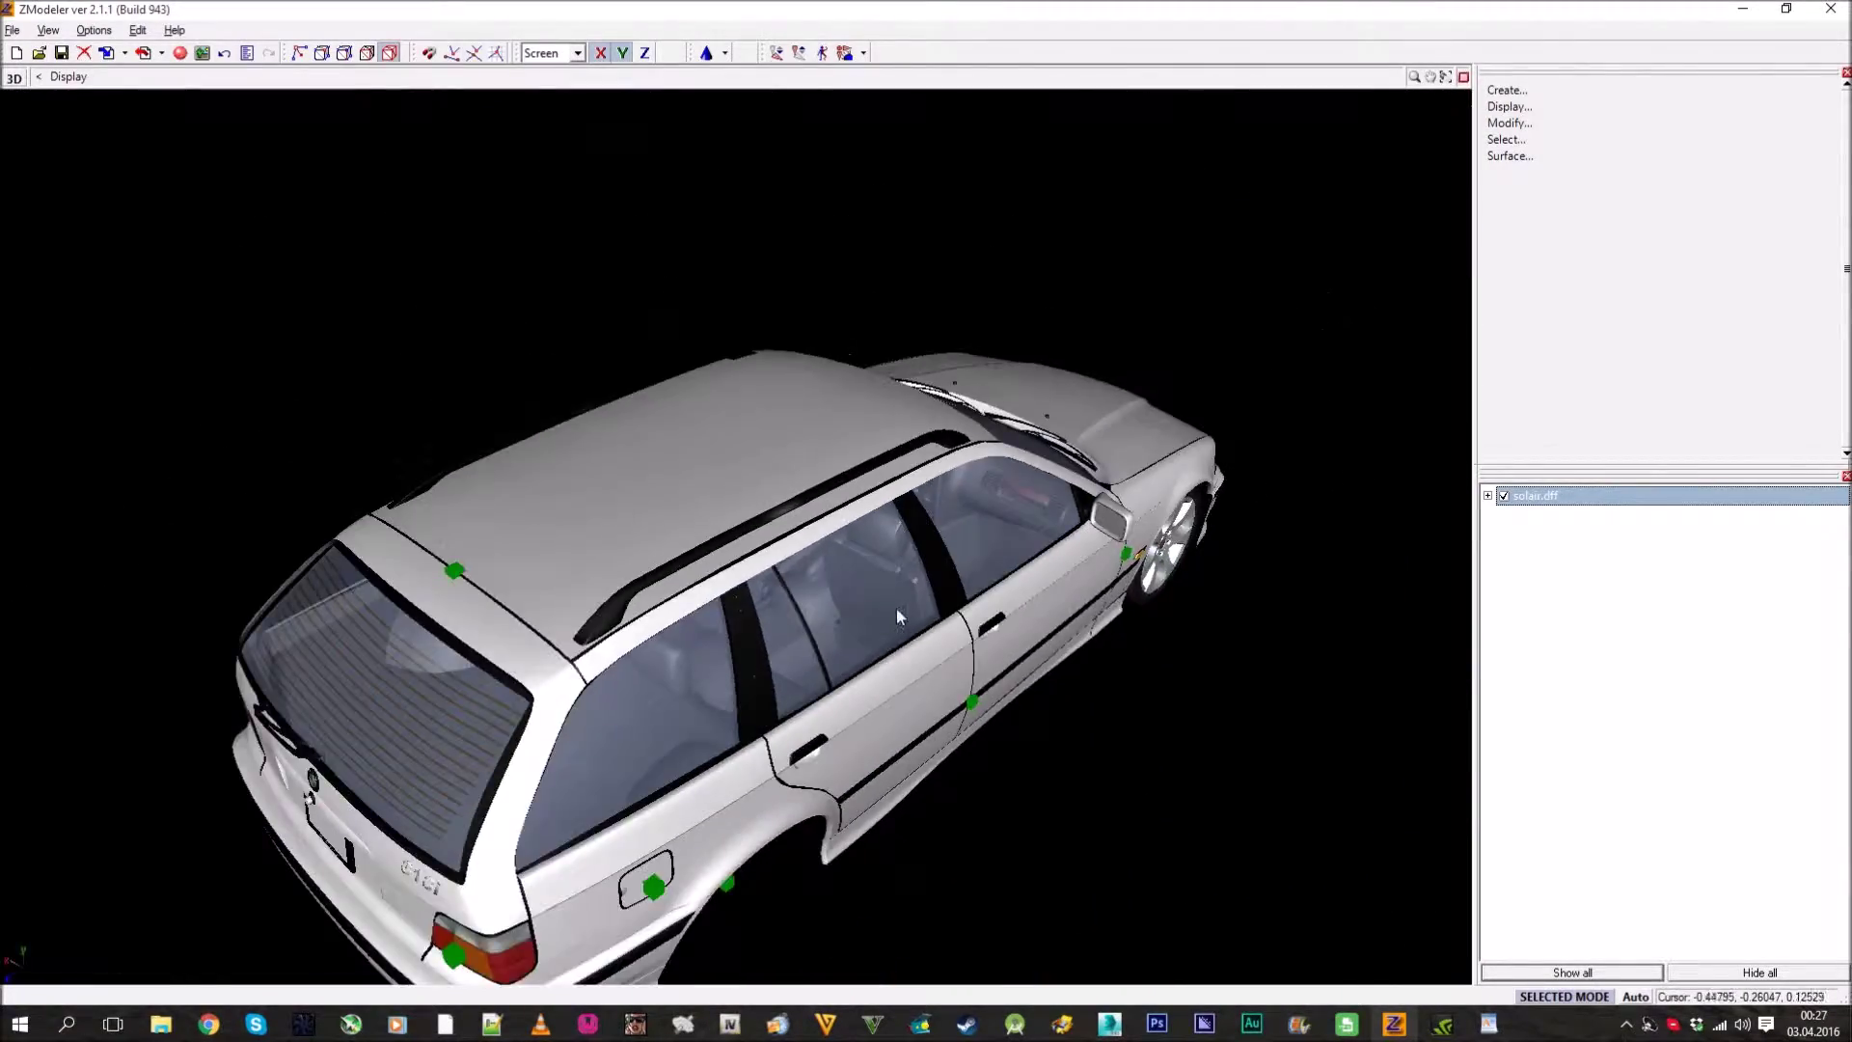
{"action": "middle_click_drag", "start_coordinate": [895, 608], "coordinate": [866, 638]}
{"action": "scroll", "coordinate": [882, 637], "scroll_direction": "up", "scroll_amount": 3}
{"action": "scroll", "coordinate": [865, 622], "scroll_direction": "down", "scroll_amount": 4}
{"action": "scroll", "coordinate": [950, 648], "scroll_direction": "up", "scroll_amount": 4}
{"action": "mouse_move", "coordinate": [1031, 665]}
{"action": "middle_mouse_down"}
{"action": "mouse_move", "coordinate": [984, 622]}
{"action": "mouse_move", "coordinate": [1067, 723]}
{"action": "mouse_move", "coordinate": [1019, 653]}
{"action": "middle_mouse_up"}
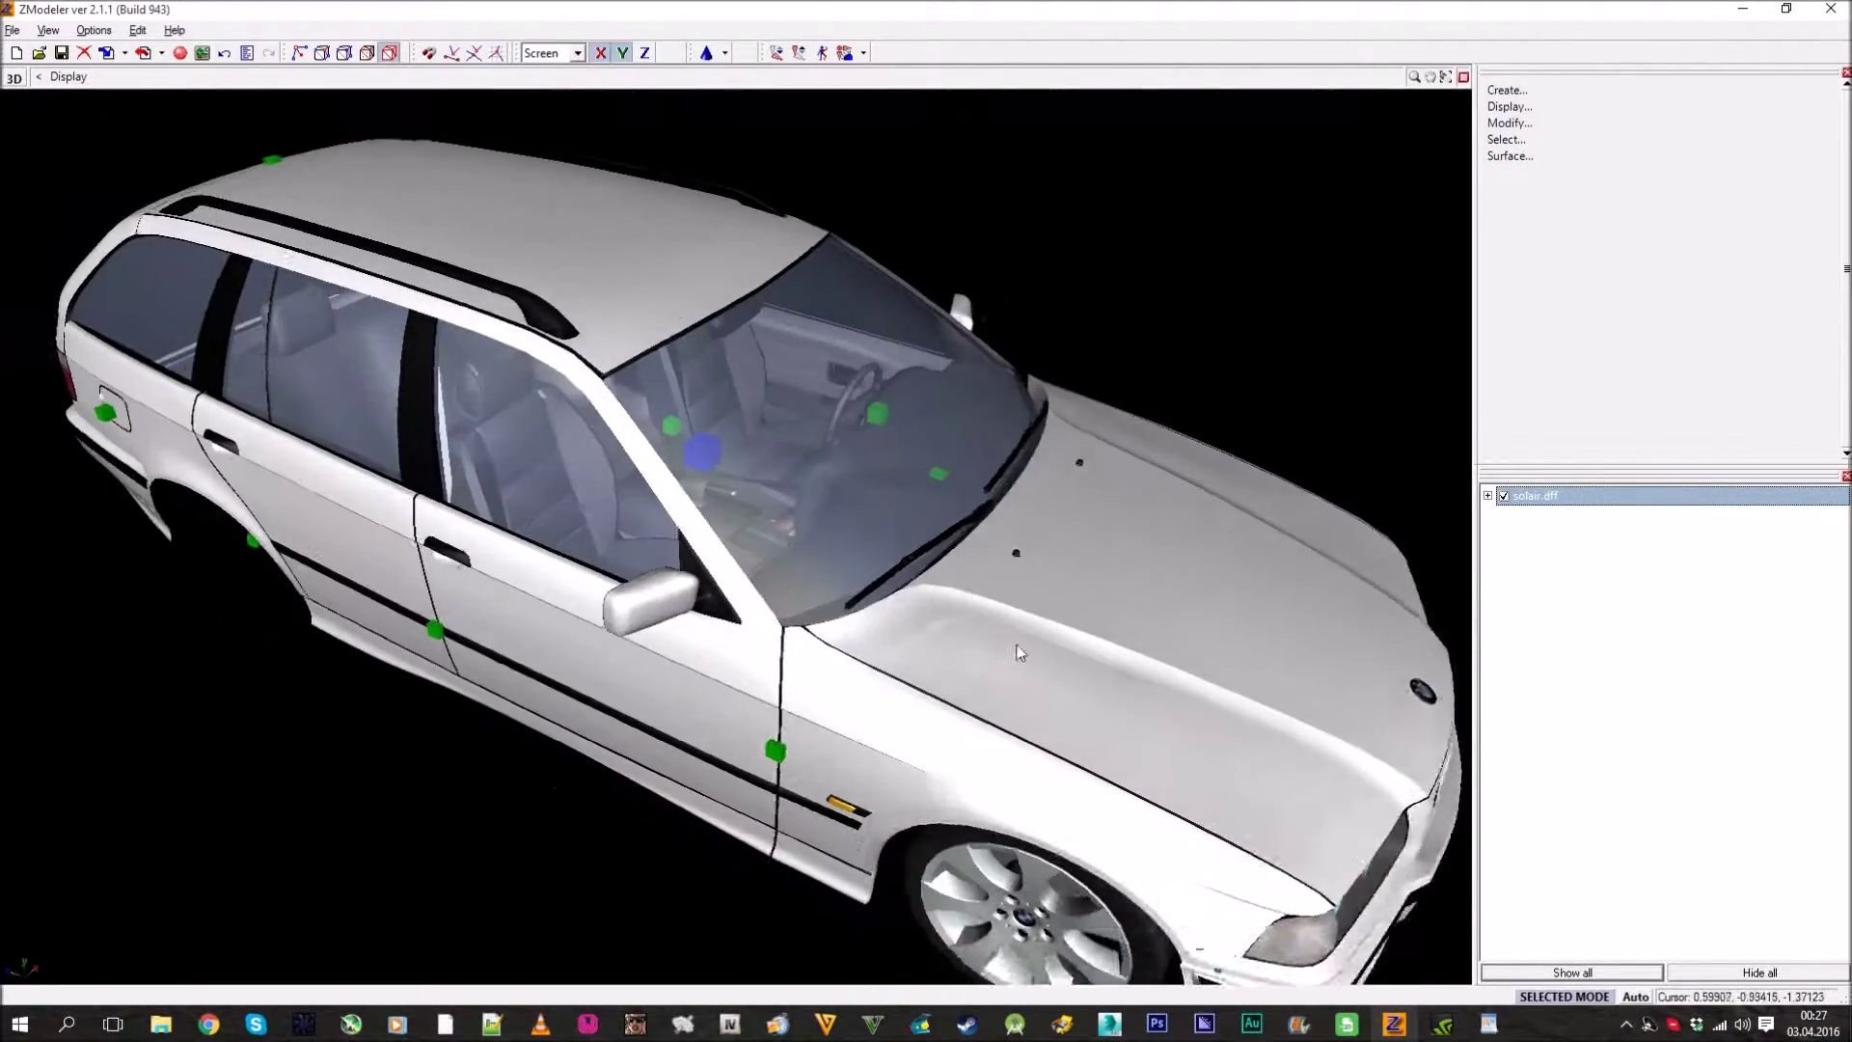
Inspect the wagon's interior, seats and dashboard, and look over the dummies around the windscreen and front end.
{"action": "scroll", "coordinate": [806, 552], "scroll_direction": "up", "scroll_amount": 8}
{"action": "middle_click_drag", "start_coordinate": [735, 622], "coordinate": [797, 655]}
{"action": "scroll", "coordinate": [783, 648], "scroll_direction": "down", "scroll_amount": 10}
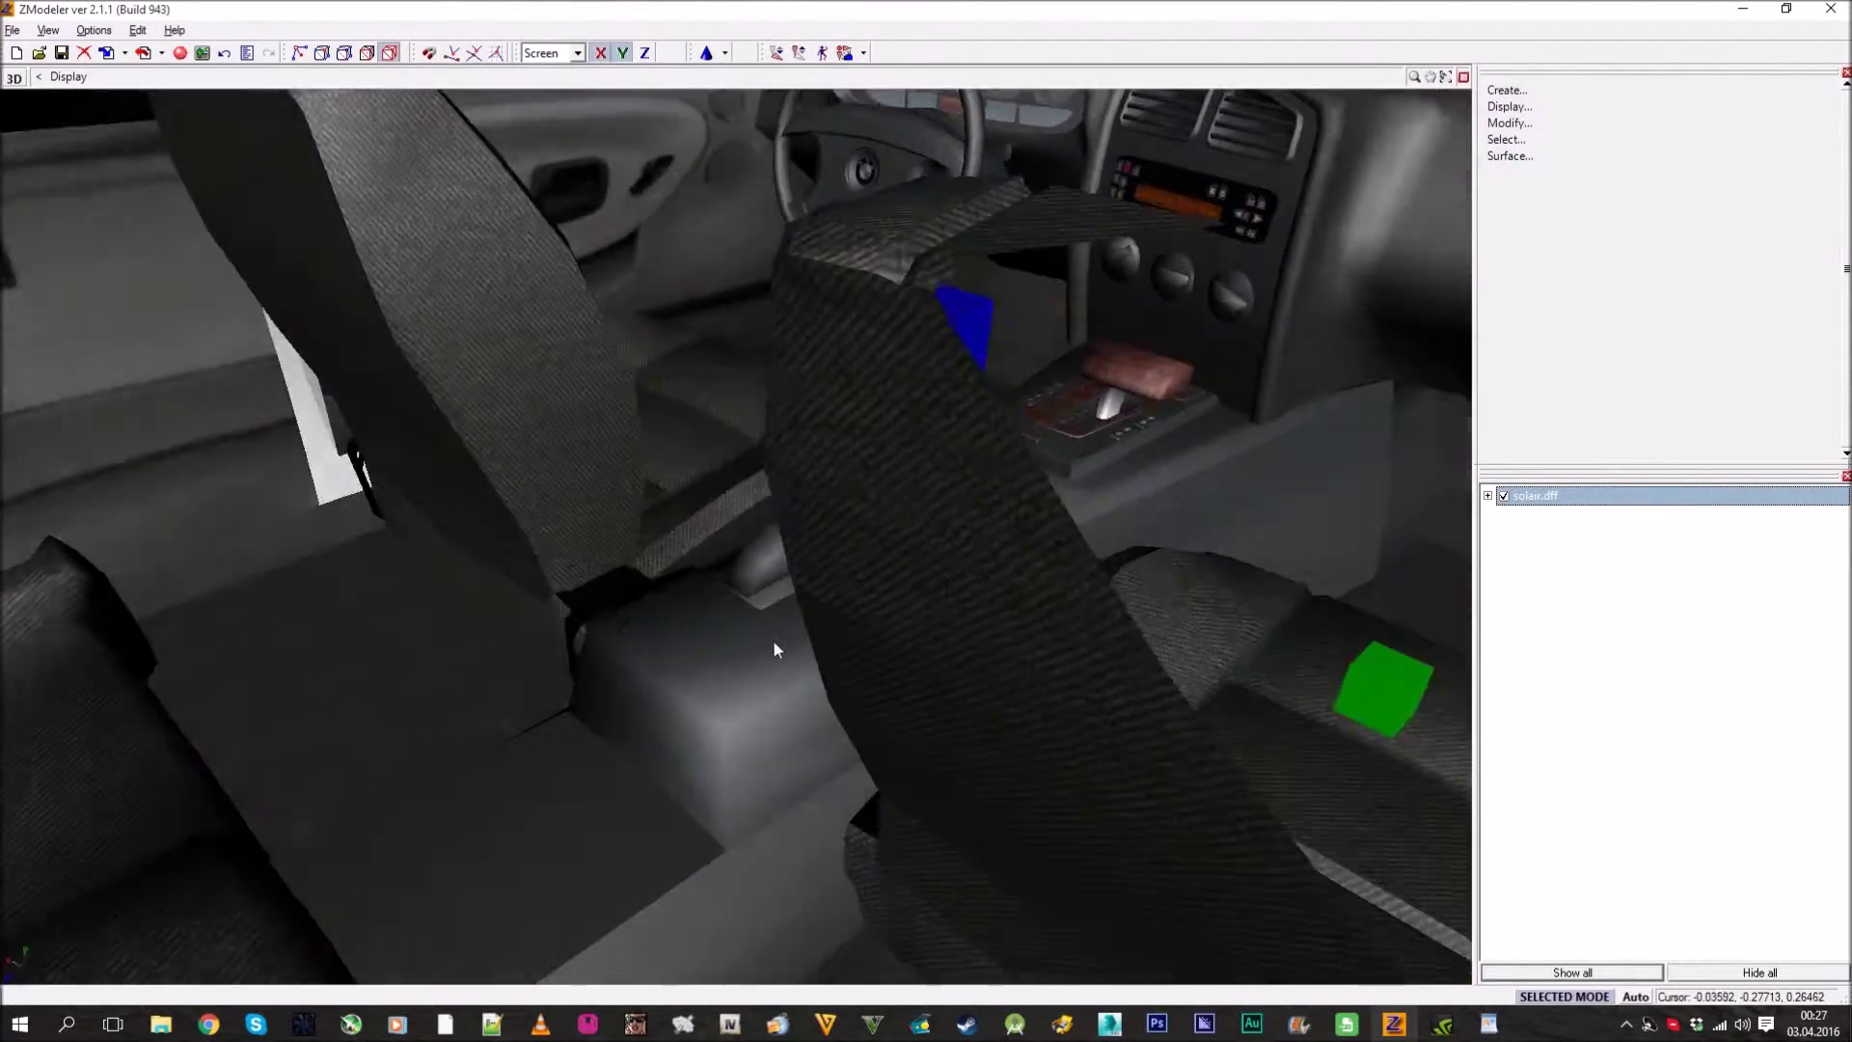
{"action": "scroll", "coordinate": [770, 656], "scroll_direction": "up", "scroll_amount": 10}
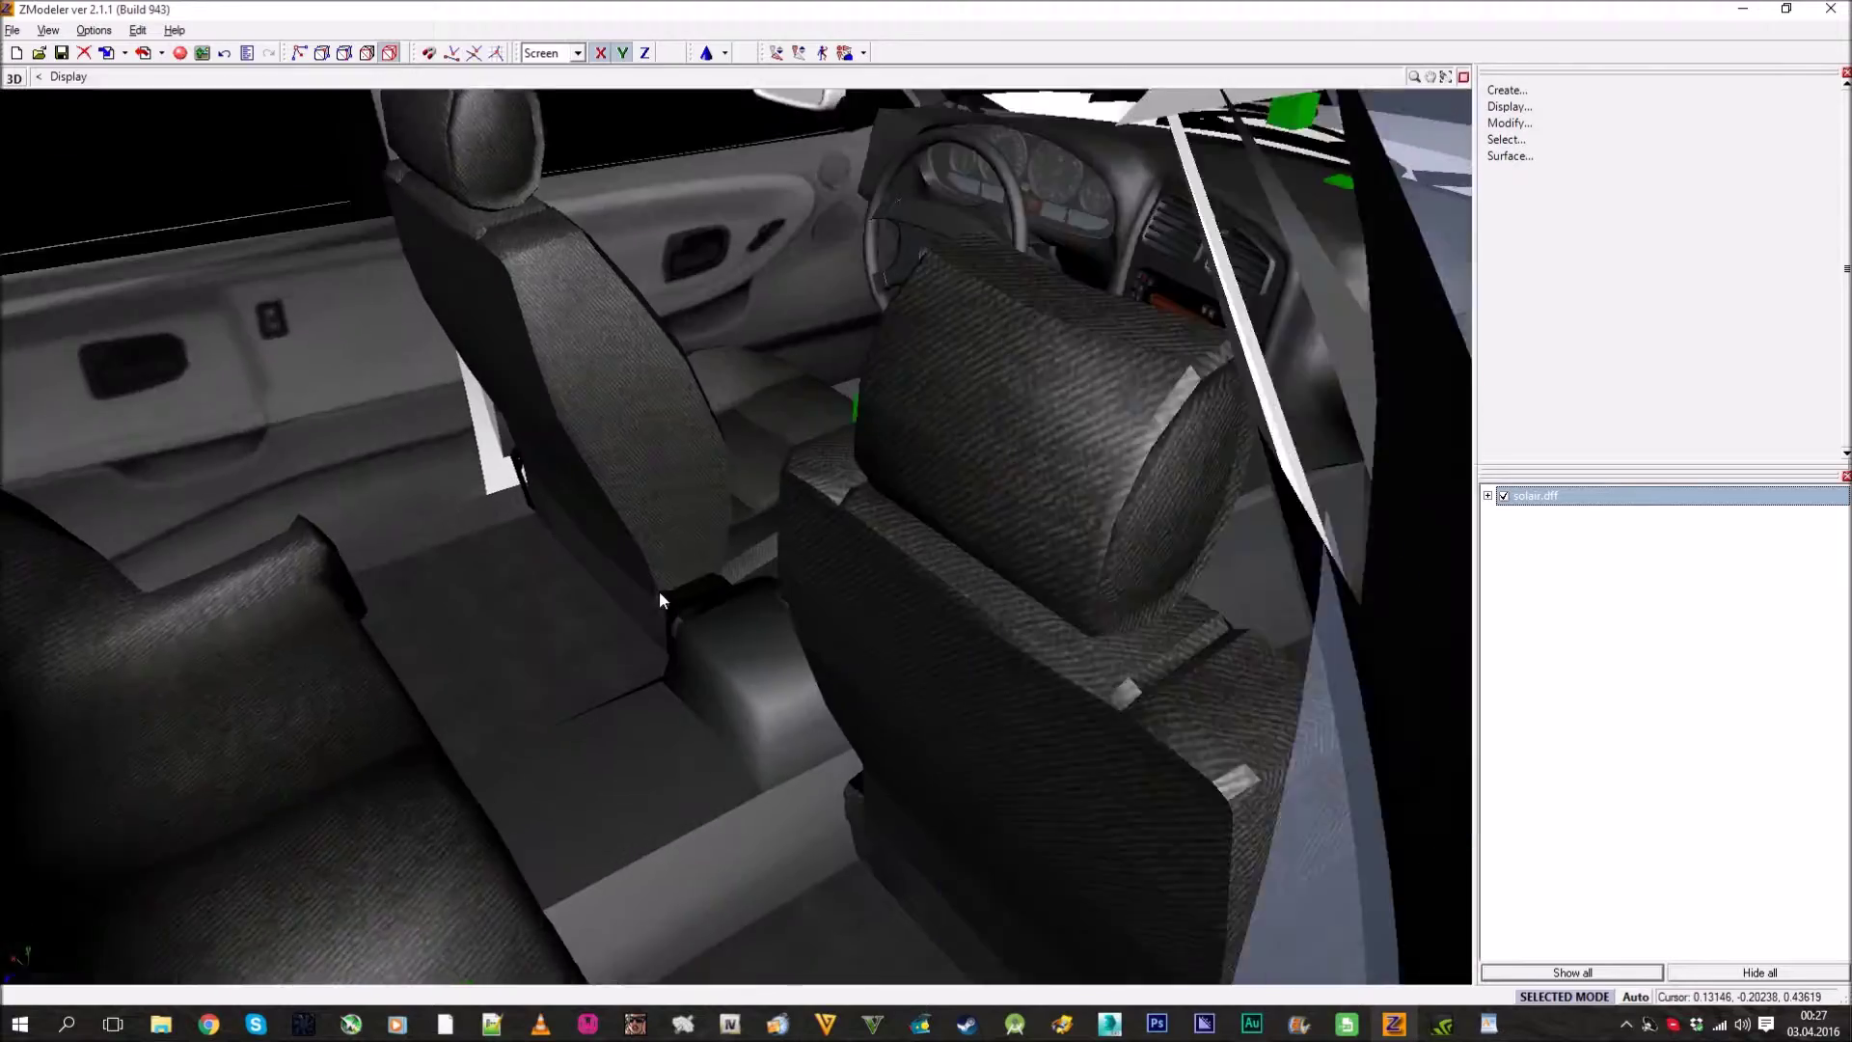
{"action": "middle_click_drag", "start_coordinate": [1037, 658], "coordinate": [818, 667]}
{"action": "scroll", "coordinate": [817, 664], "scroll_direction": "down", "scroll_amount": 10}
{"action": "middle_click_drag", "start_coordinate": [962, 704], "coordinate": [1039, 660]}
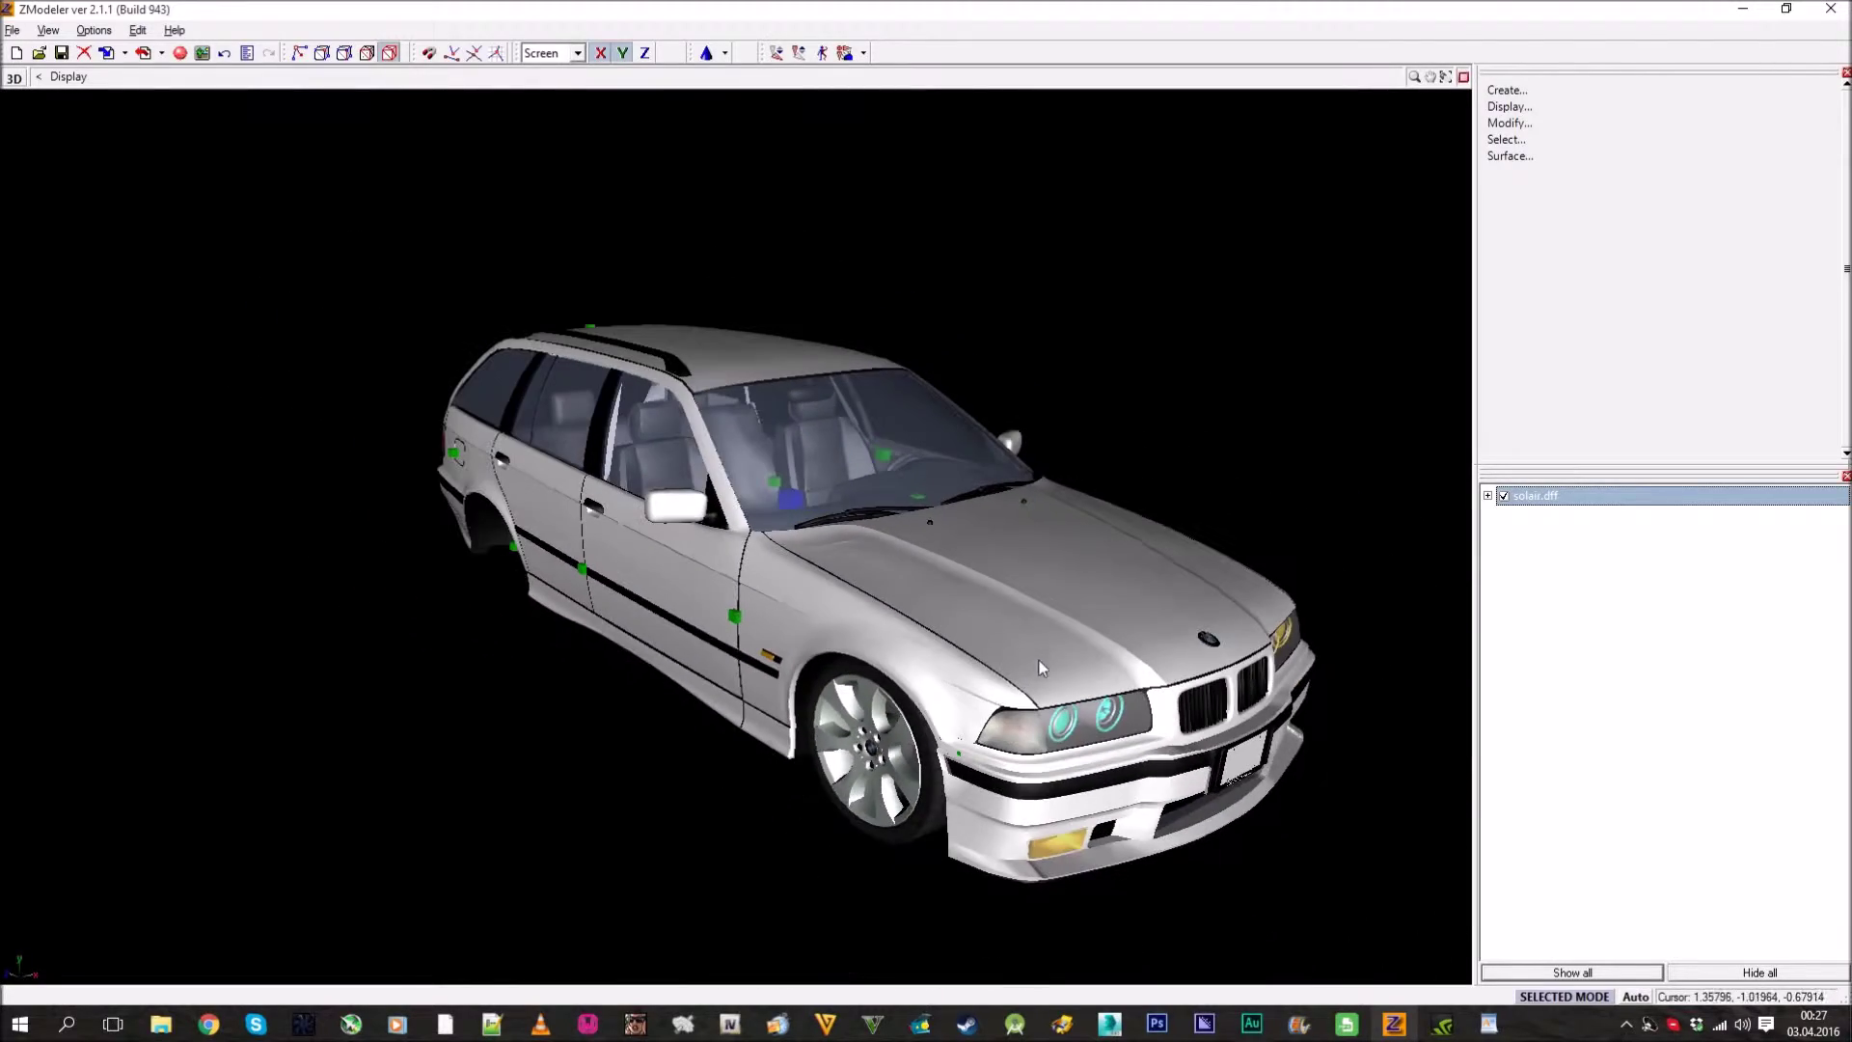
{"action": "middle_click_drag", "start_coordinate": [972, 563], "coordinate": [501, 636]}
{"action": "scroll", "coordinate": [930, 594], "scroll_direction": "up", "scroll_amount": 3}
{"action": "scroll", "coordinate": [744, 616], "scroll_direction": "up", "scroll_amount": 3}
{"action": "scroll", "coordinate": [878, 553], "scroll_direction": "down", "scroll_amount": 5}
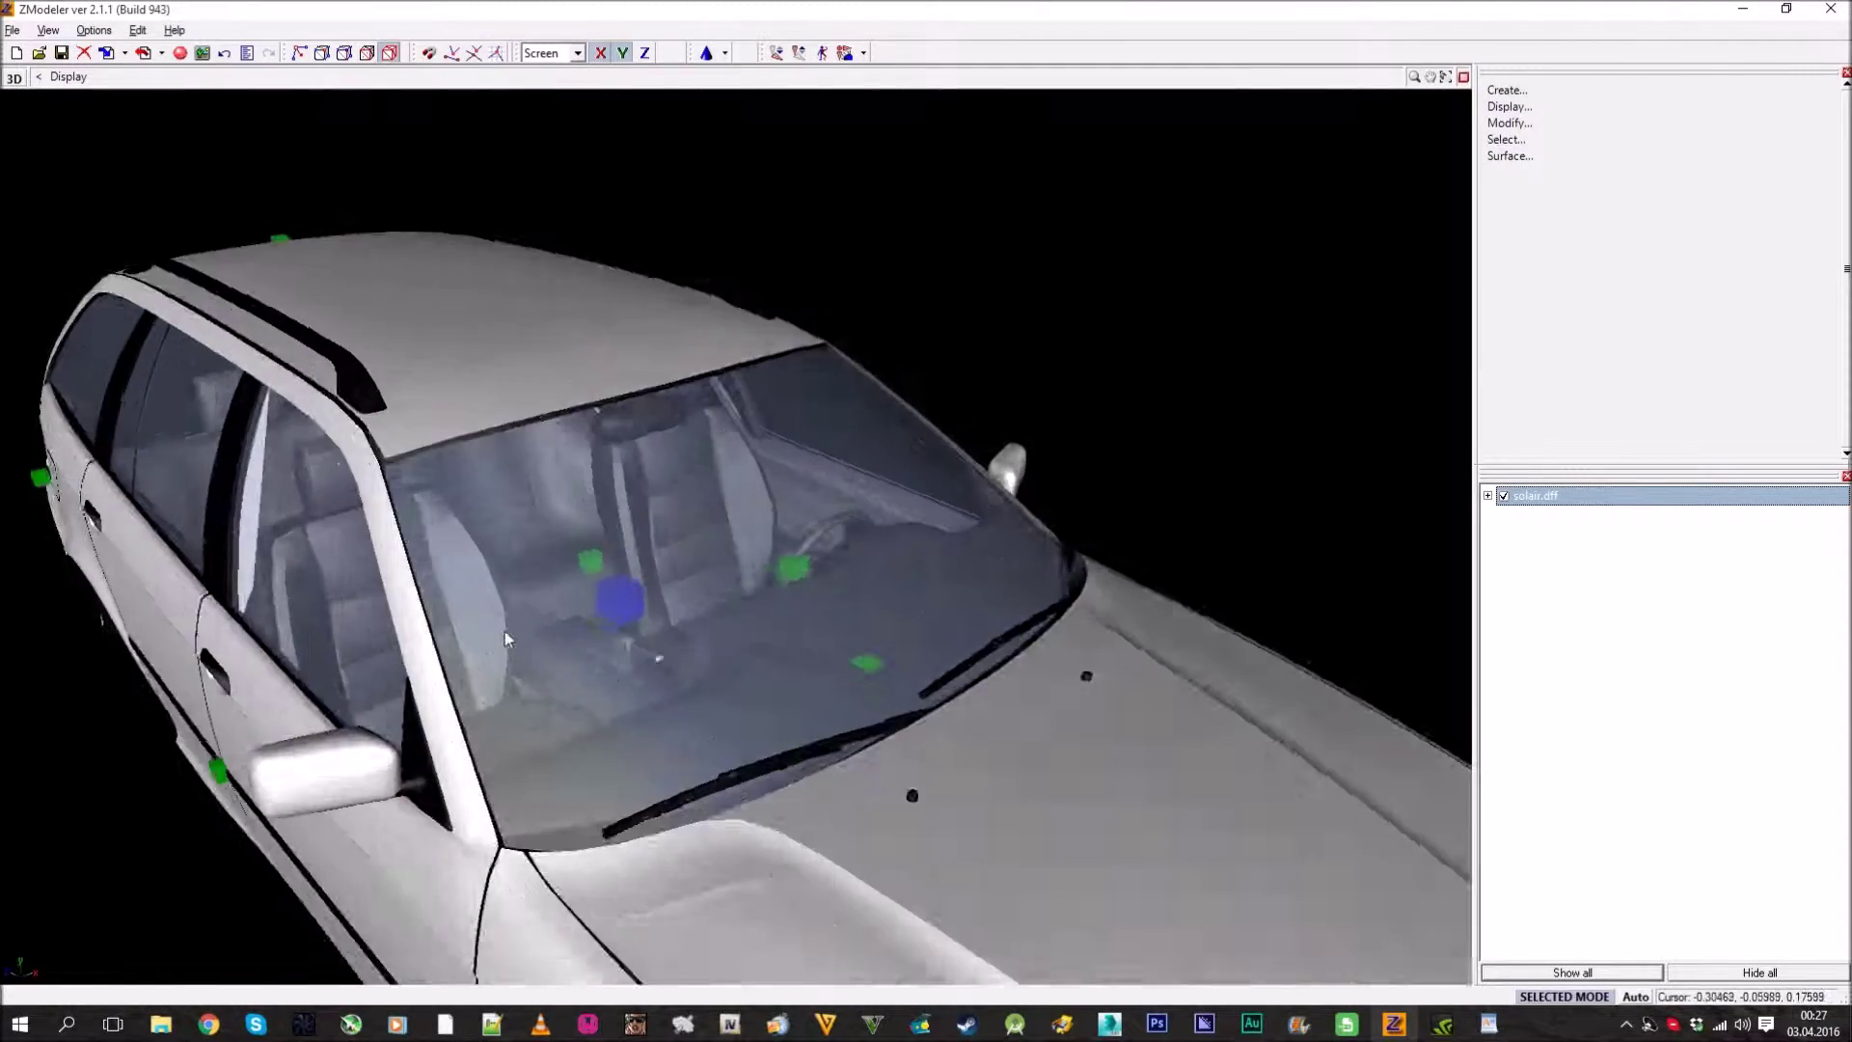
{"action": "scroll", "coordinate": [788, 722], "scroll_direction": "down", "scroll_amount": 4}
{"action": "left_click", "coordinate": [1630, 579]}
{"action": "middle_click_drag", "start_coordinate": [837, 627], "coordinate": [445, 887]}
Open the "TUning dum," text file from the Zmodeler Tutorials folder and arrange it as a small window over the model.
{"action": "mouse_move", "coordinate": [152, 1030]}
{"action": "left_click", "coordinate": [133, 936]}
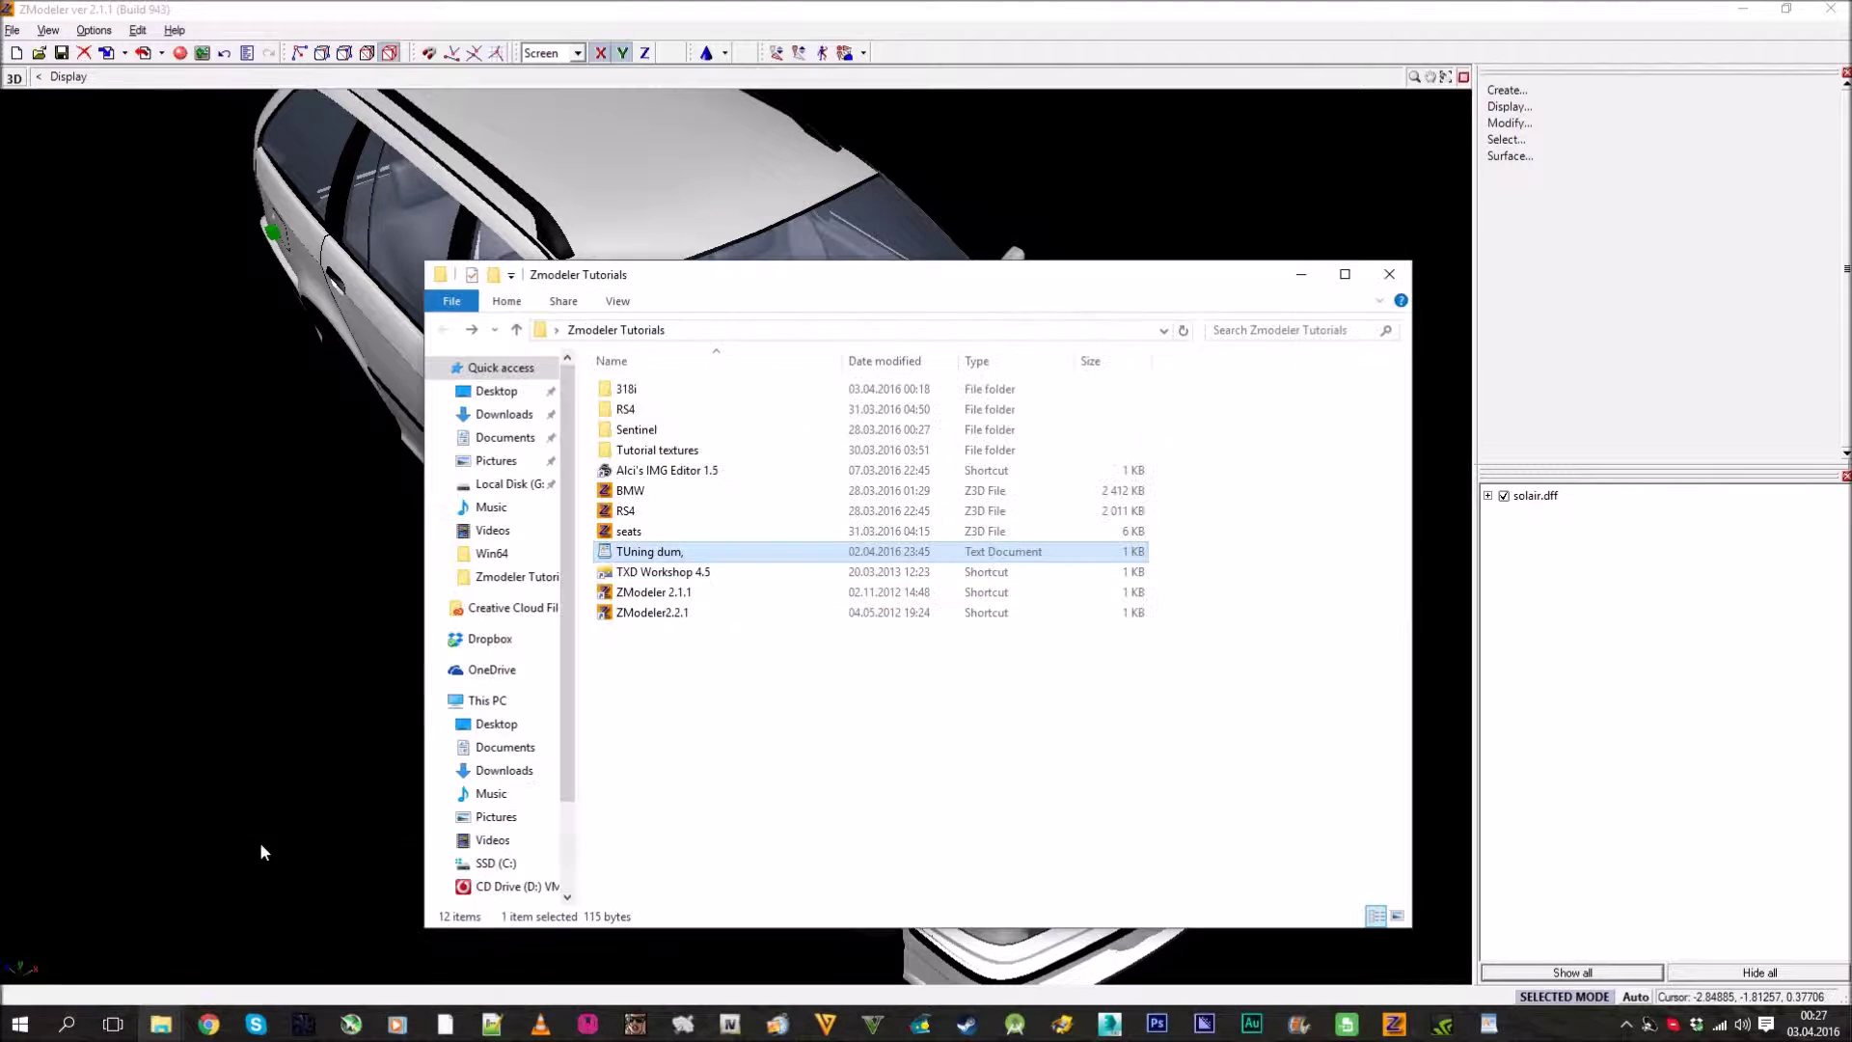
{"action": "double_click", "coordinate": [703, 553]}
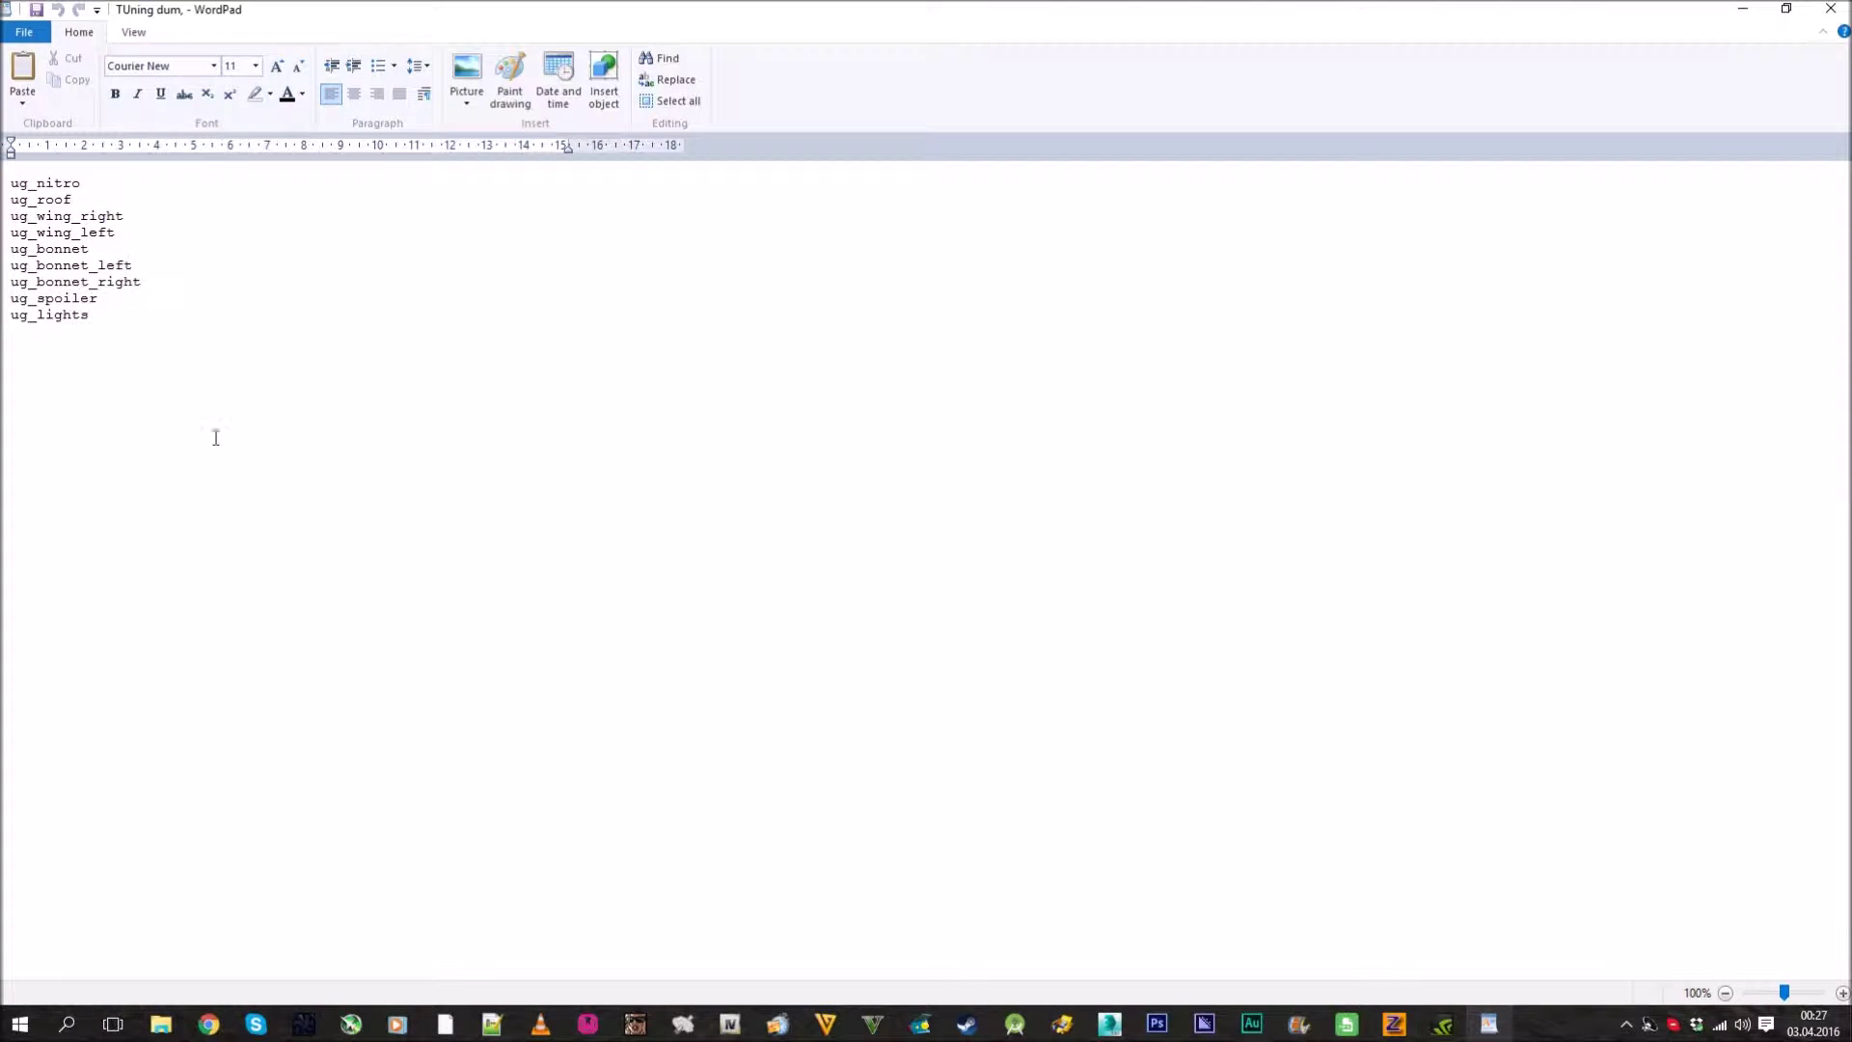
{"action": "left_click_drag", "start_coordinate": [440, 12], "coordinate": [1119, 264]}
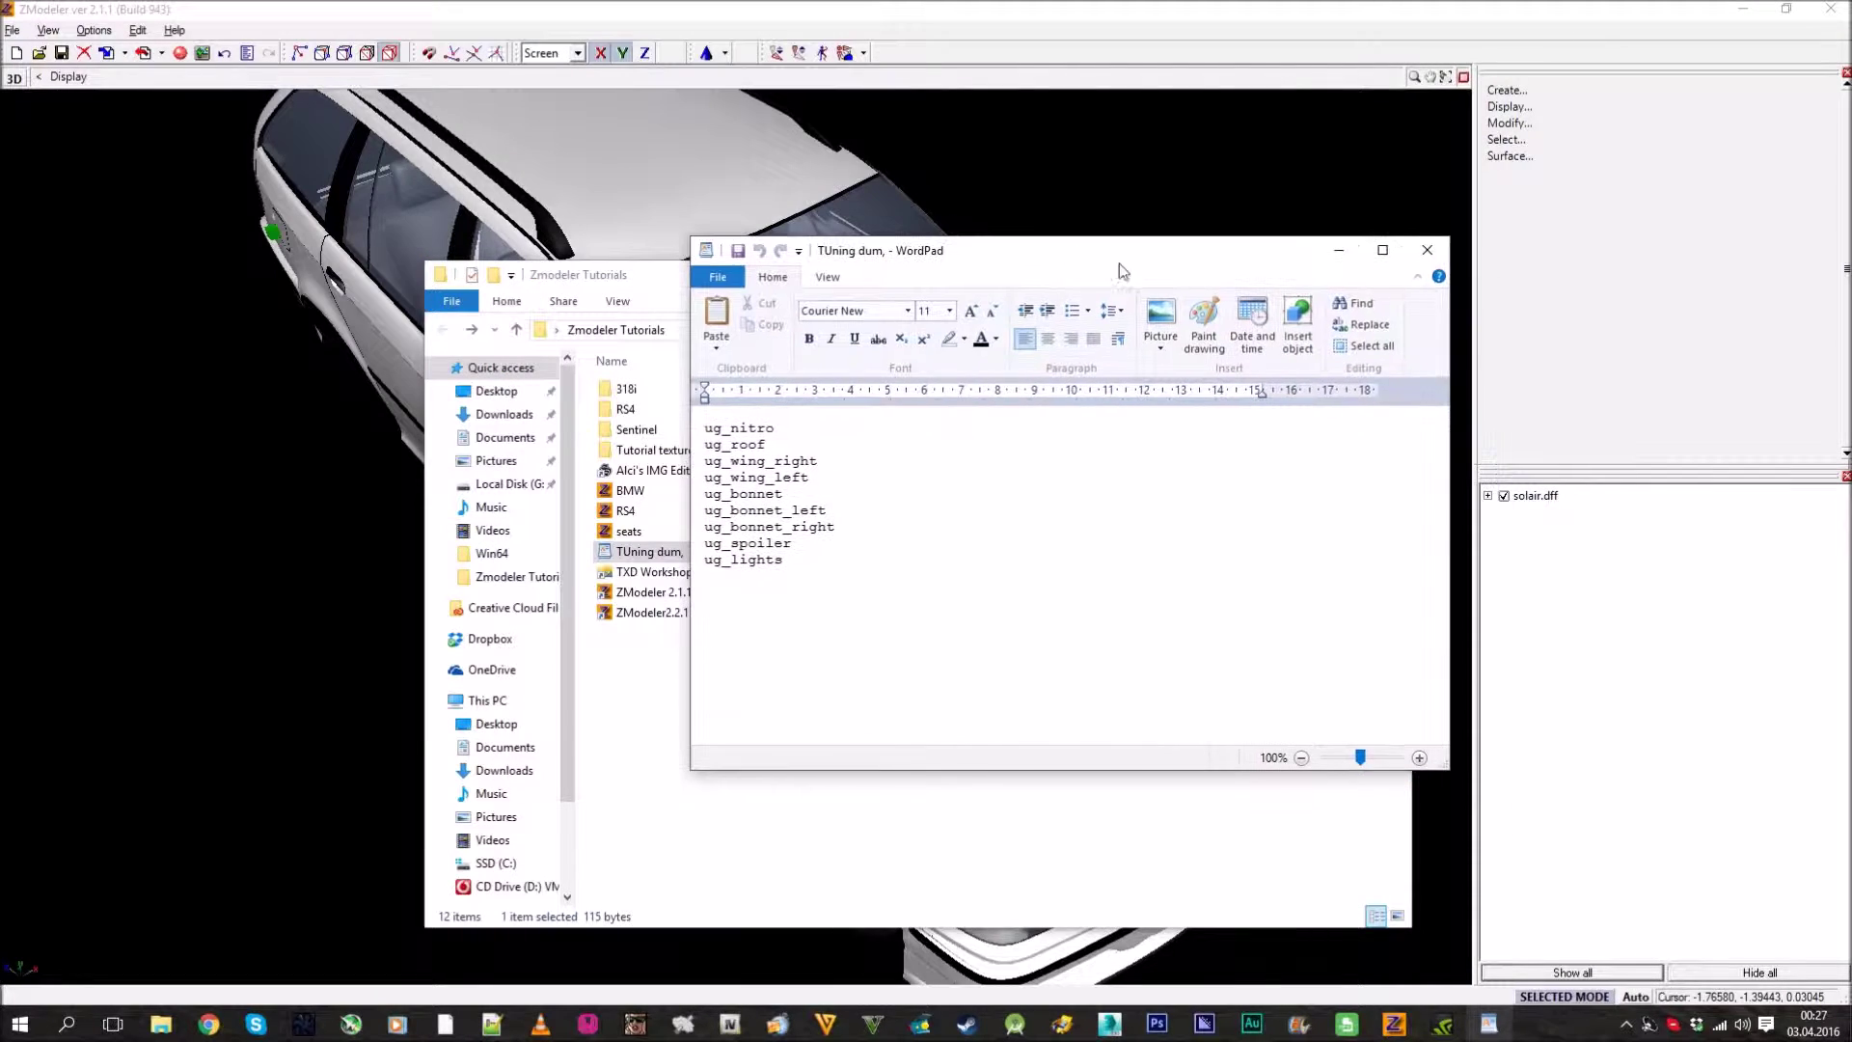
{"action": "left_click_drag", "start_coordinate": [1443, 765], "coordinate": [958, 641]}
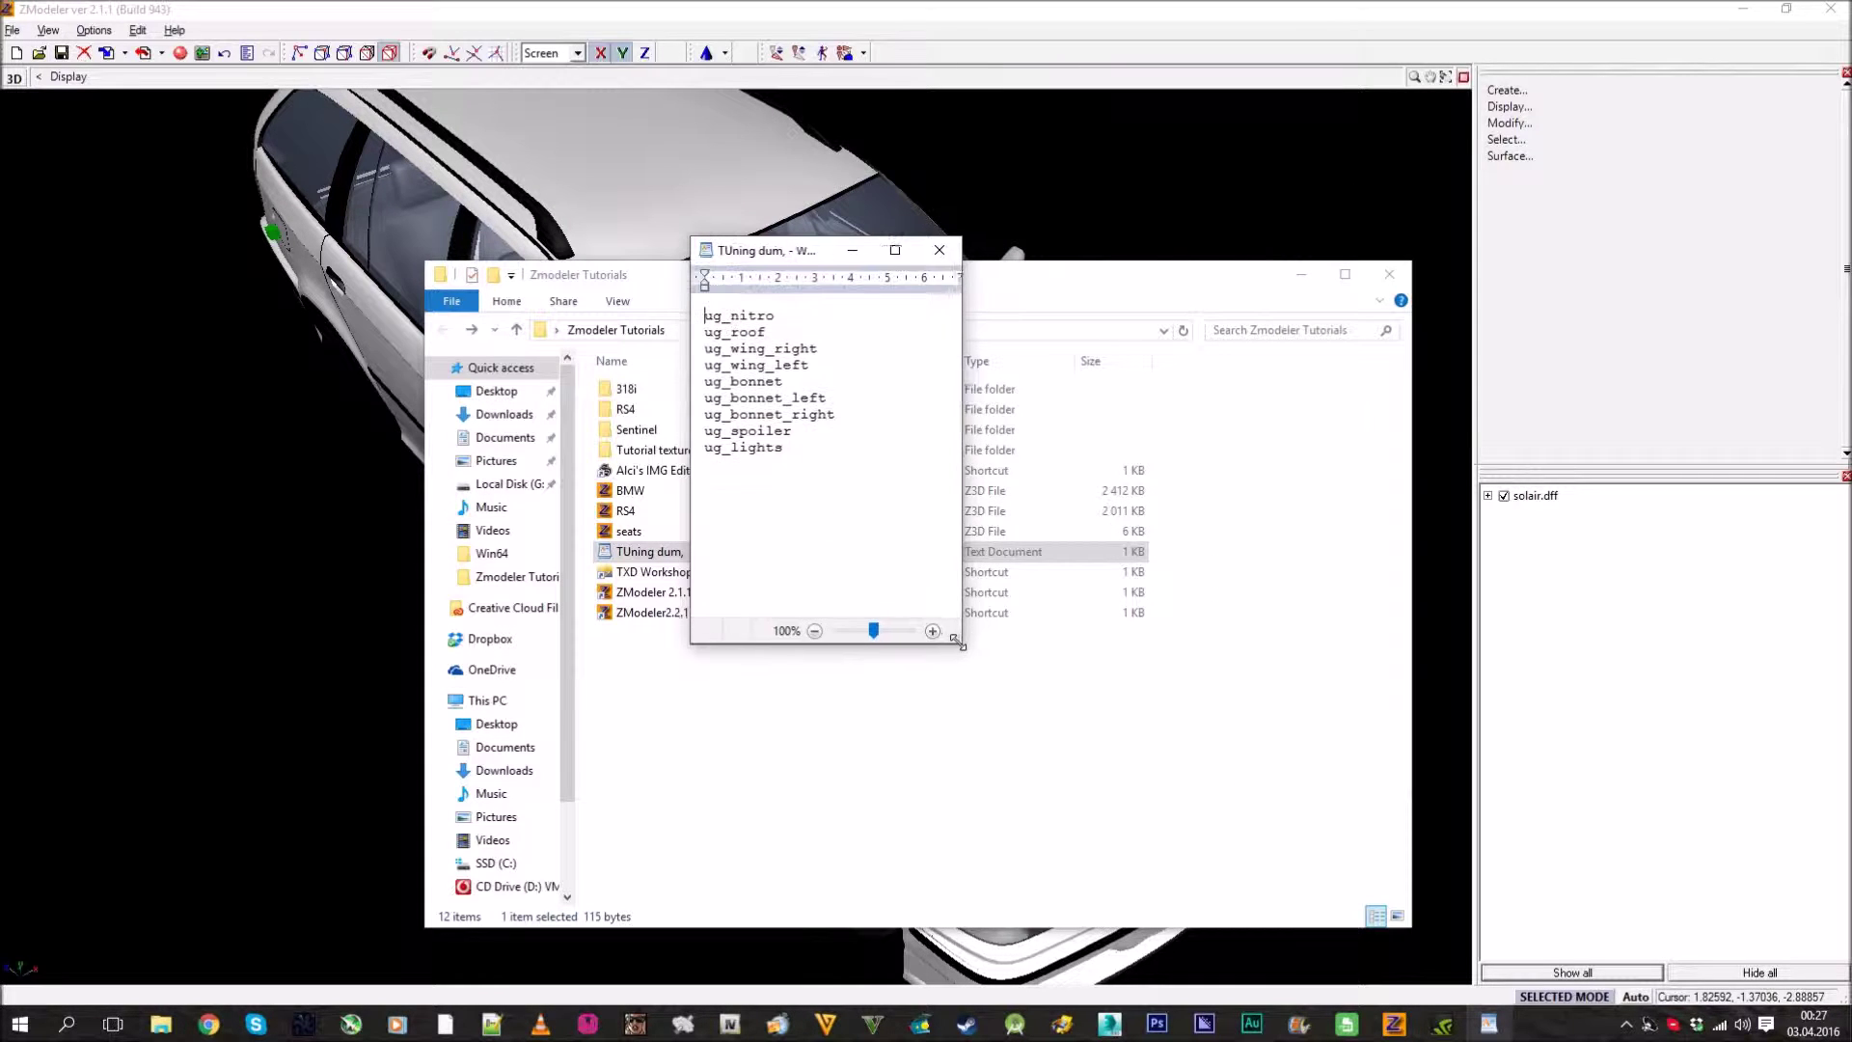
{"action": "left_click", "coordinate": [1302, 280]}
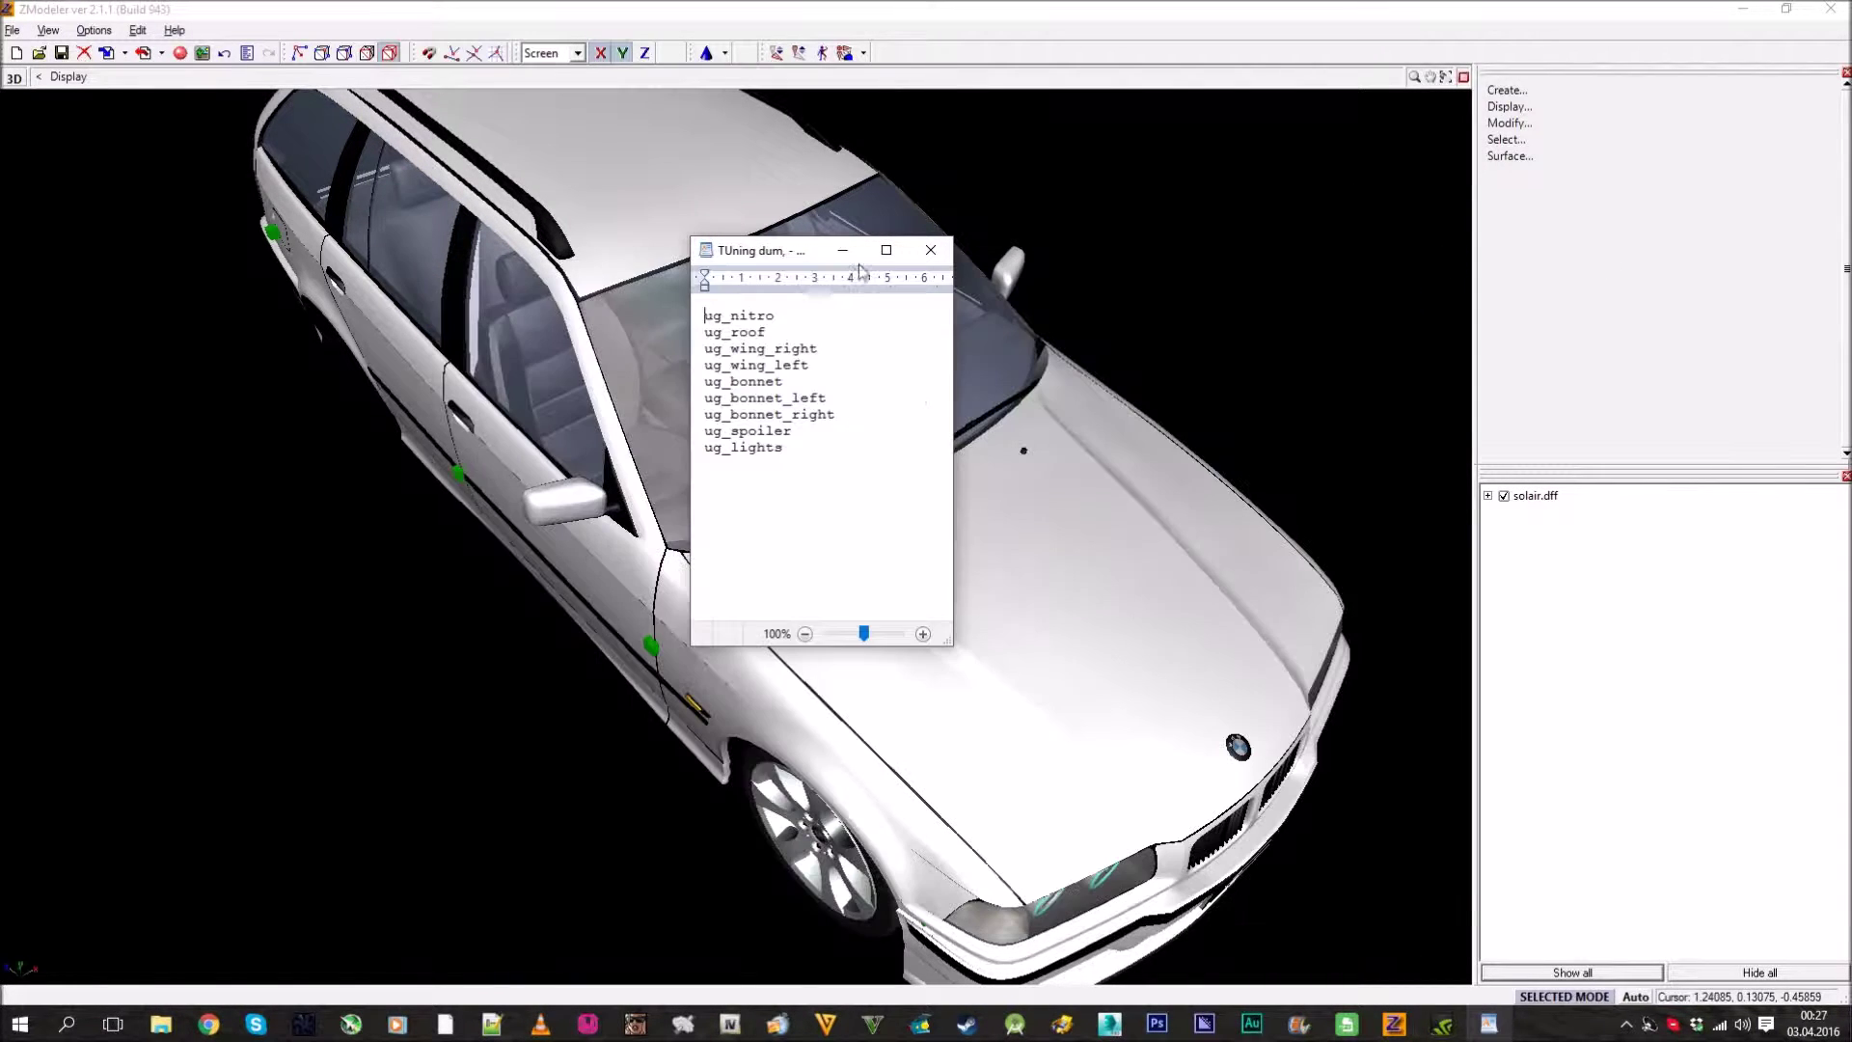
{"action": "mouse_move", "coordinate": [799, 252]}
{"action": "left_mouse_down"}
{"action": "mouse_move", "coordinate": [852, 265]}
{"action": "mouse_move", "coordinate": [790, 265]}
{"action": "left_mouse_up"}
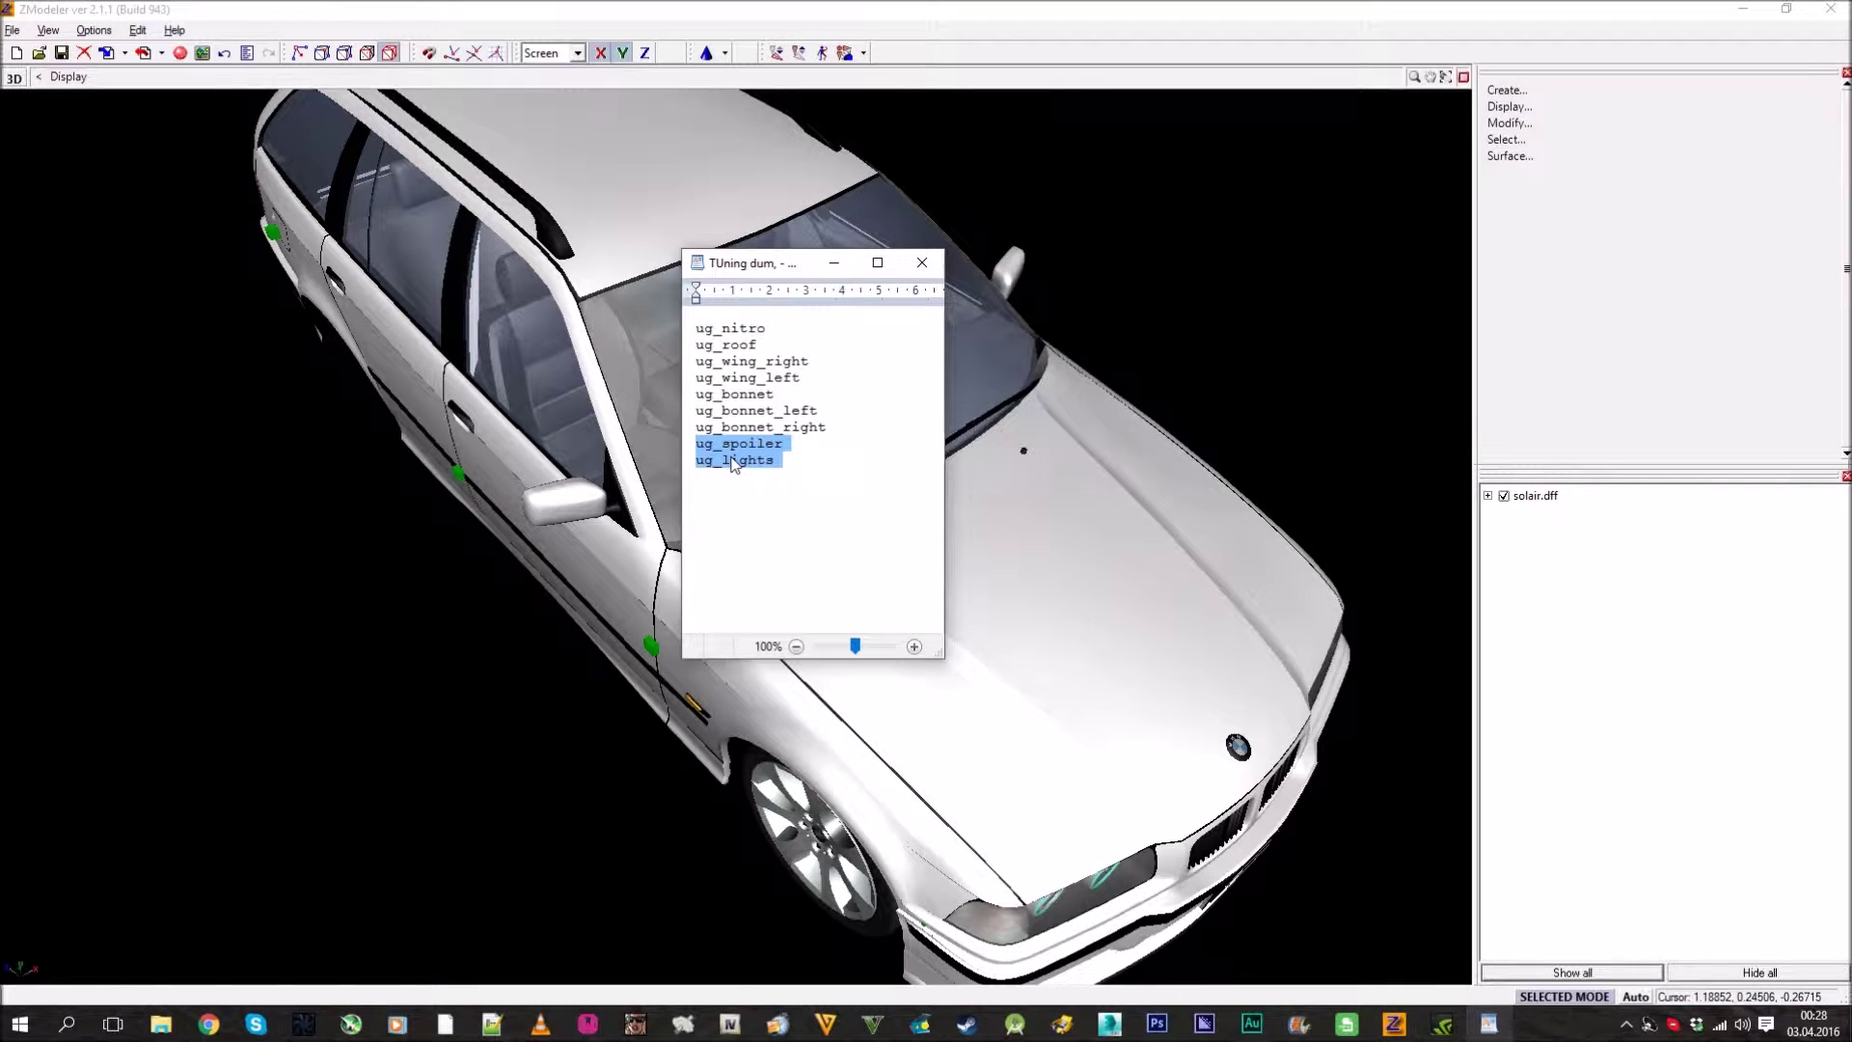
Bring the tuning dummy name list back over the car, review its ug_bonnet entries and close it.
{"action": "middle_click_drag", "start_coordinate": [578, 428], "coordinate": [509, 583]}
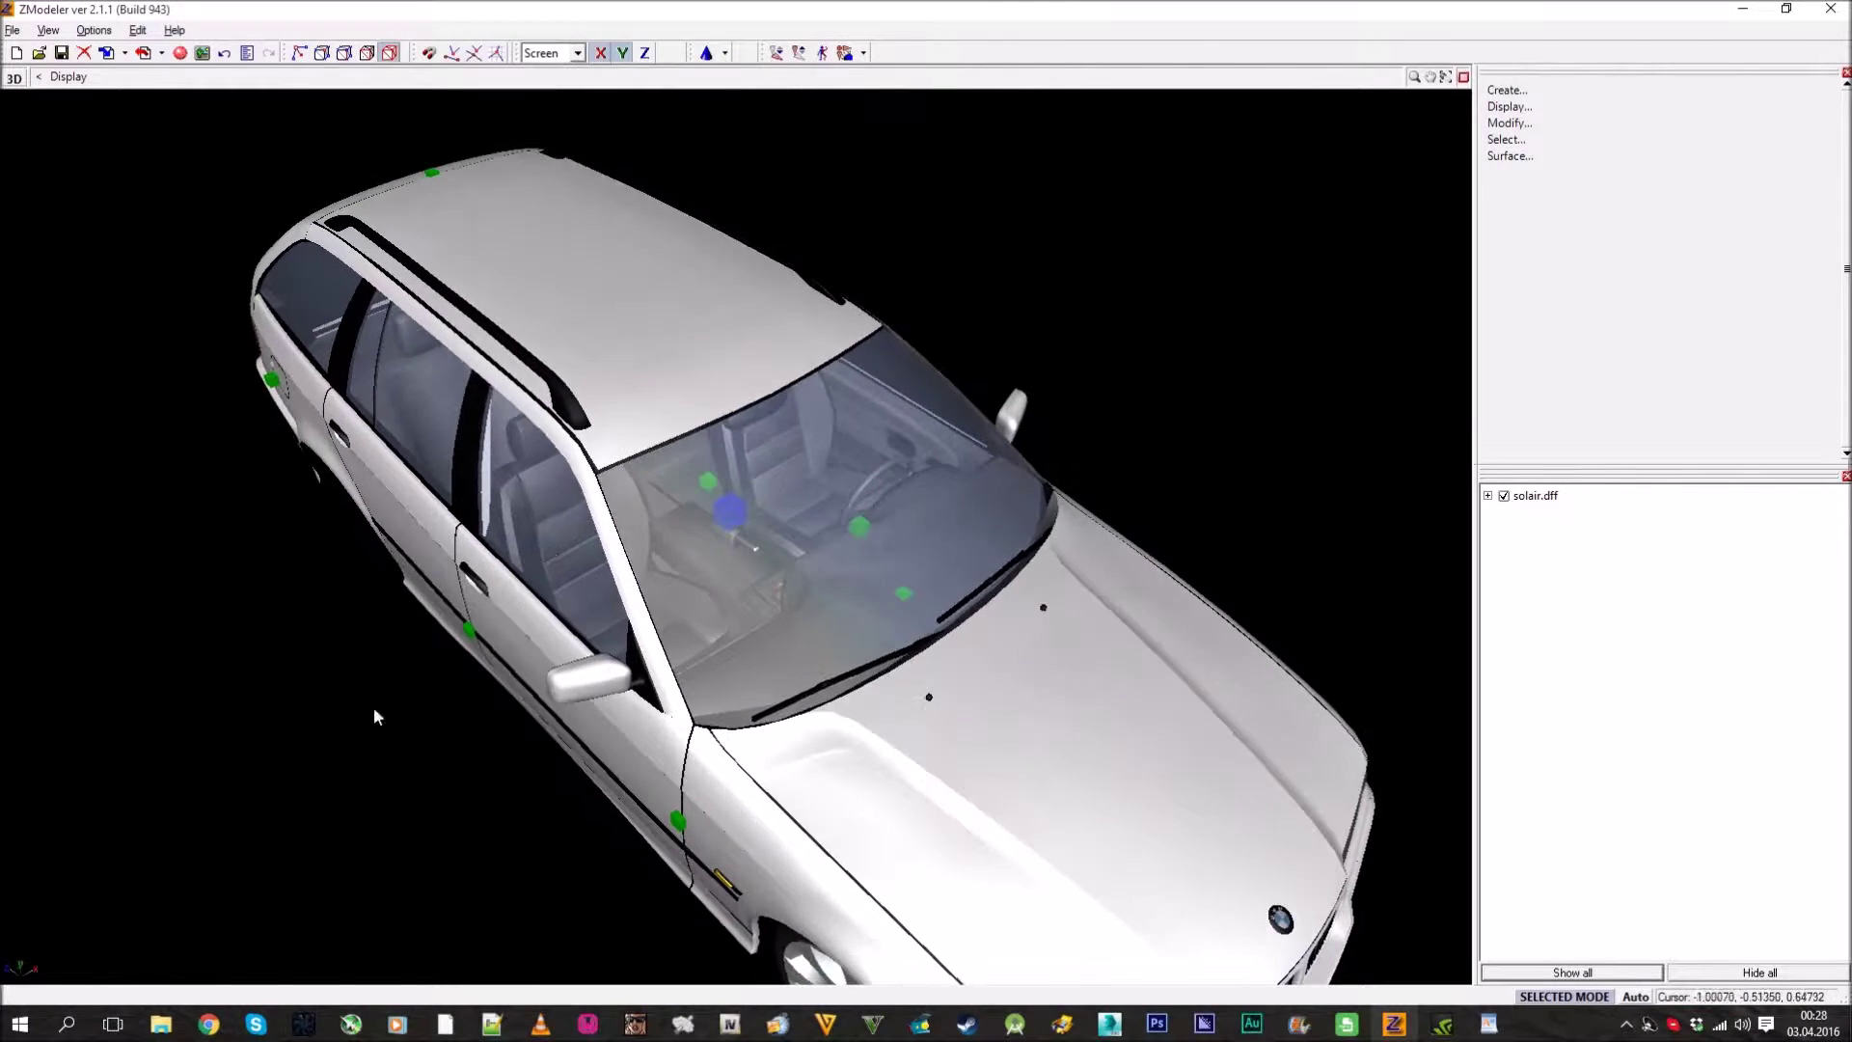
{"action": "left_click", "coordinate": [157, 1020]}
{"action": "left_click", "coordinate": [120, 950]}
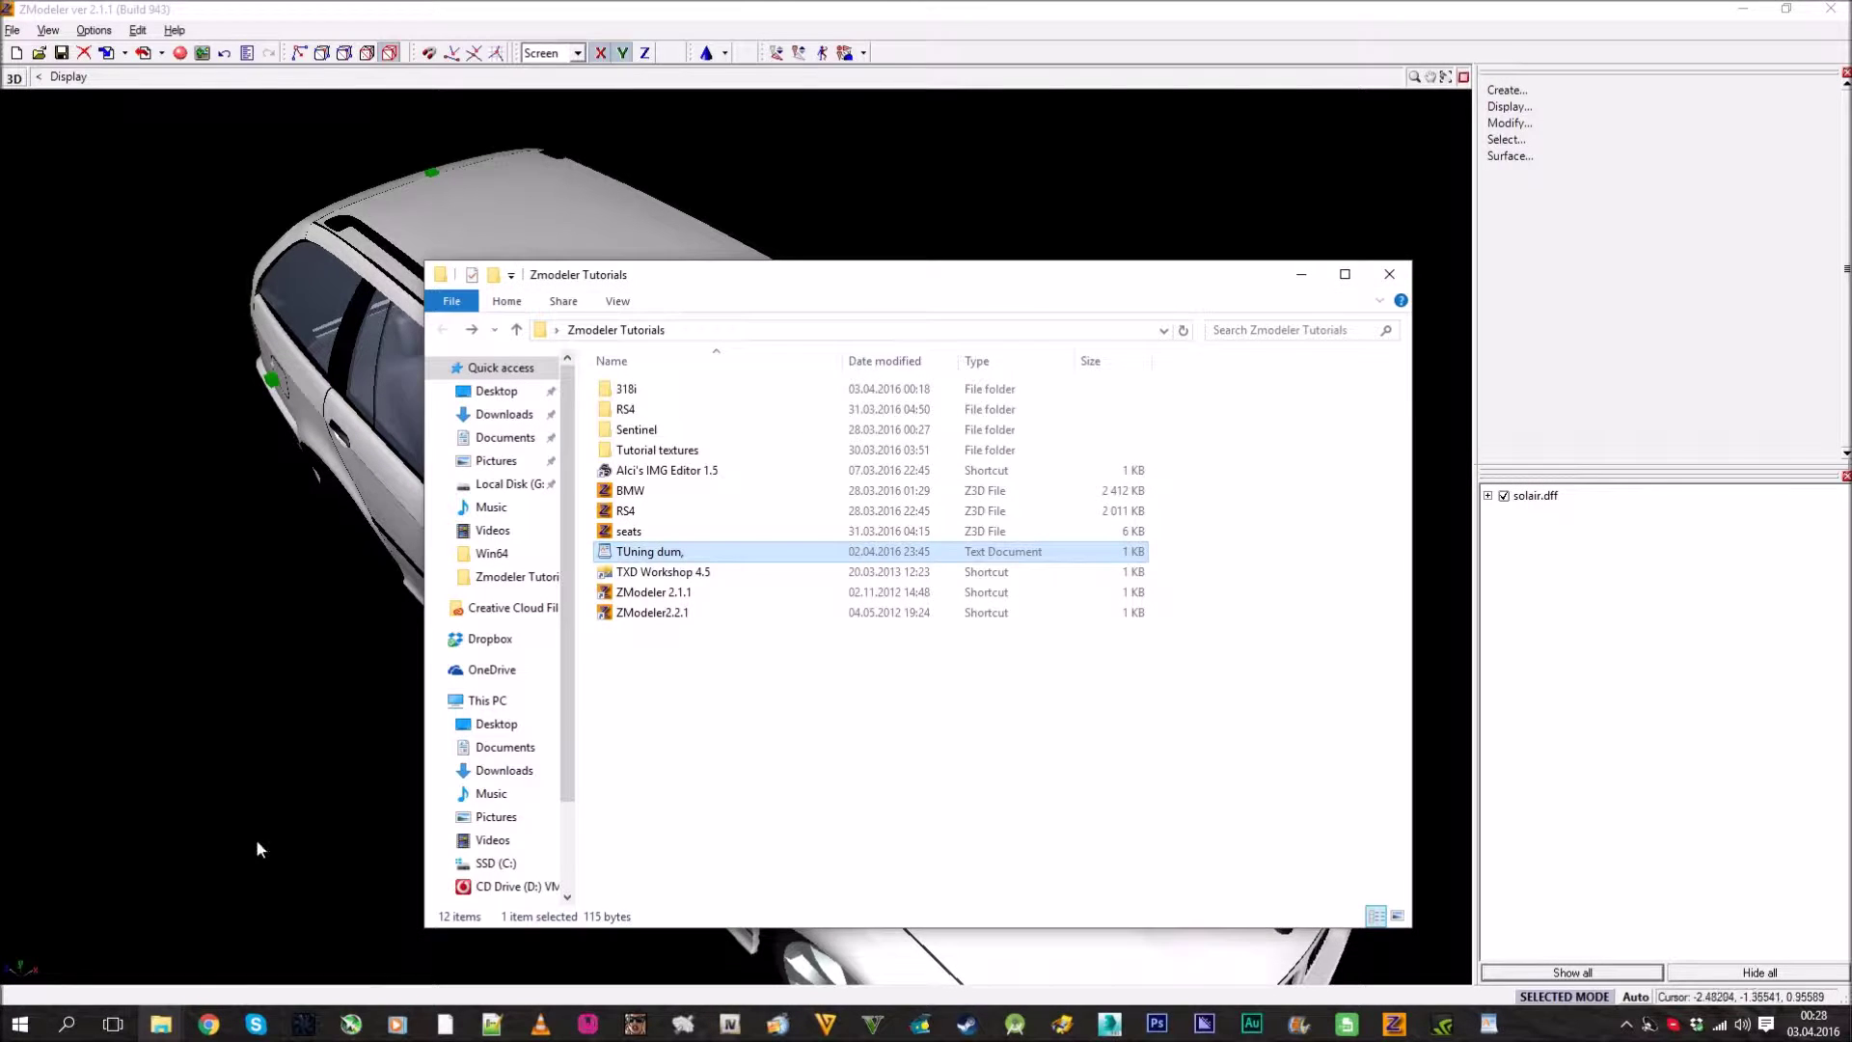
{"action": "left_click", "coordinate": [1302, 277]}
{"action": "left_click", "coordinate": [1489, 1025]}
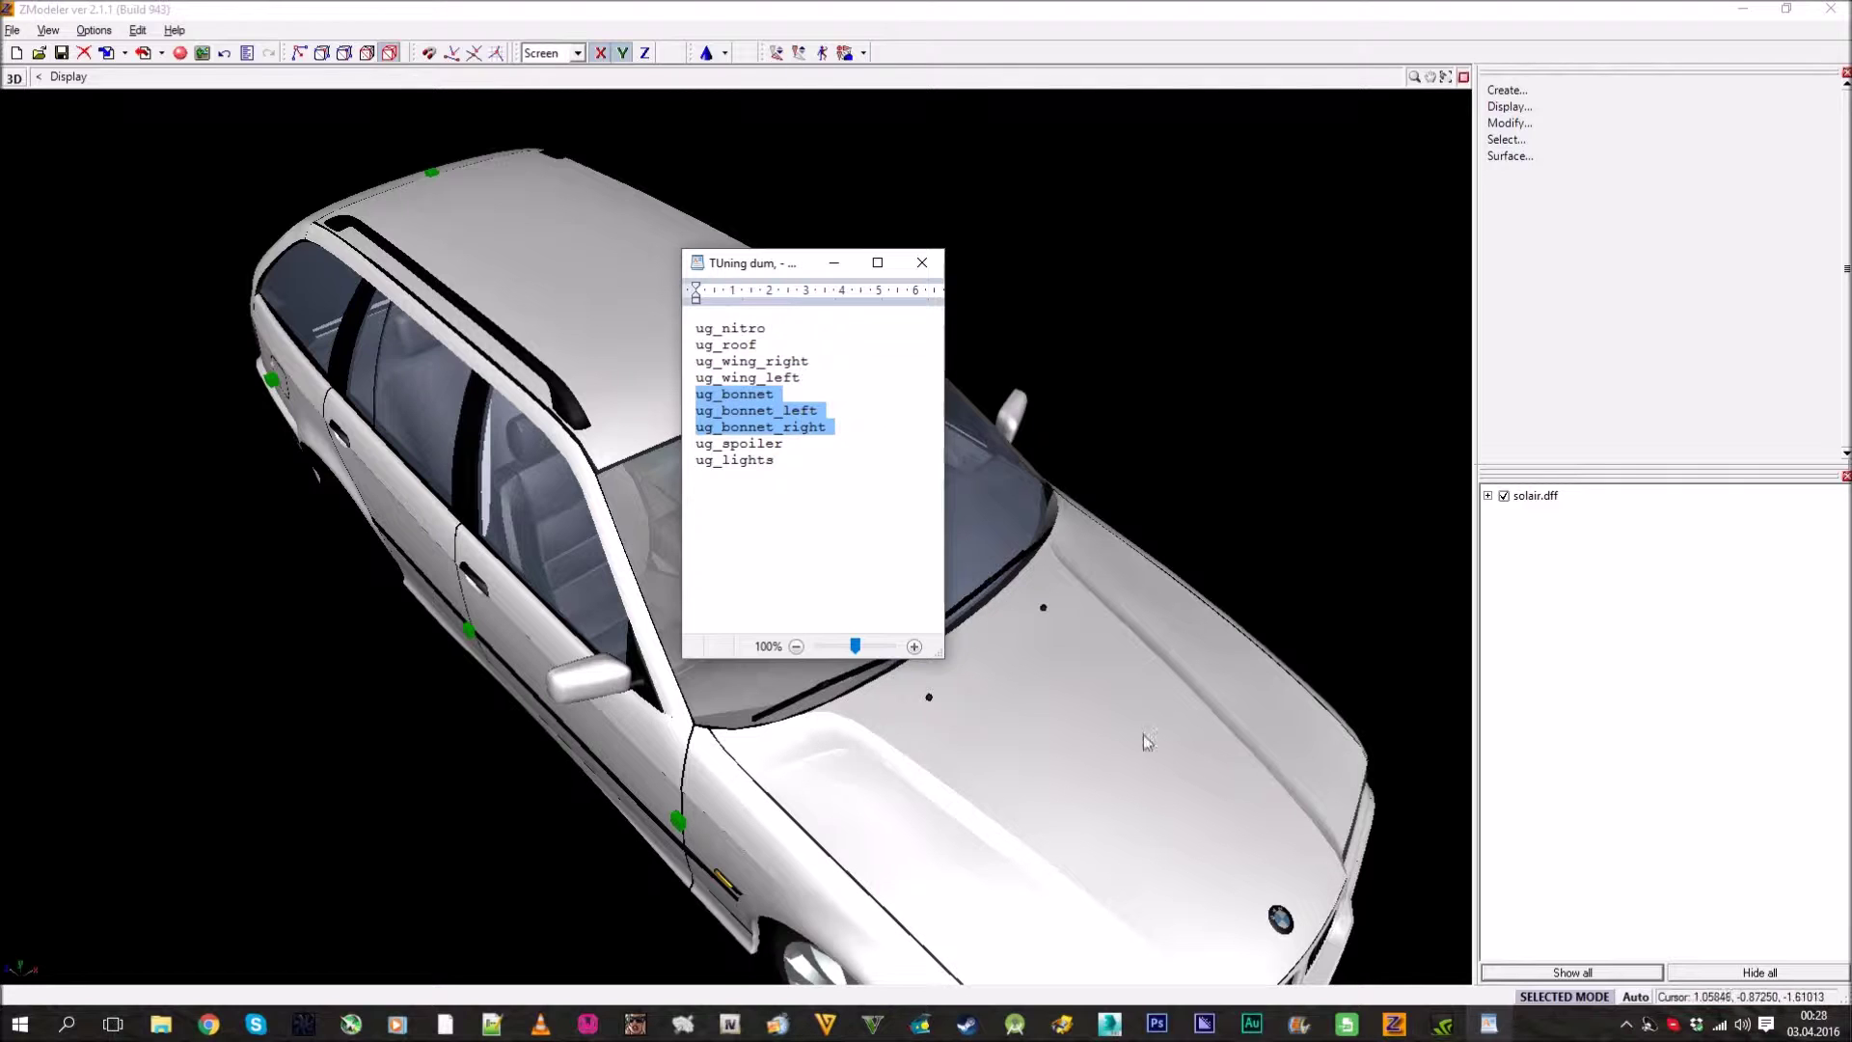
{"action": "left_click", "coordinate": [927, 265]}
Create a dummy helper inside the car's cabin and name it ug_roof.
{"action": "middle_click_drag", "start_coordinate": [578, 598], "coordinate": [831, 679]}
{"action": "scroll", "coordinate": [702, 543], "scroll_direction": "up", "scroll_amount": 5}
{"action": "scroll", "coordinate": [832, 685], "scroll_direction": "down", "scroll_amount": 10}
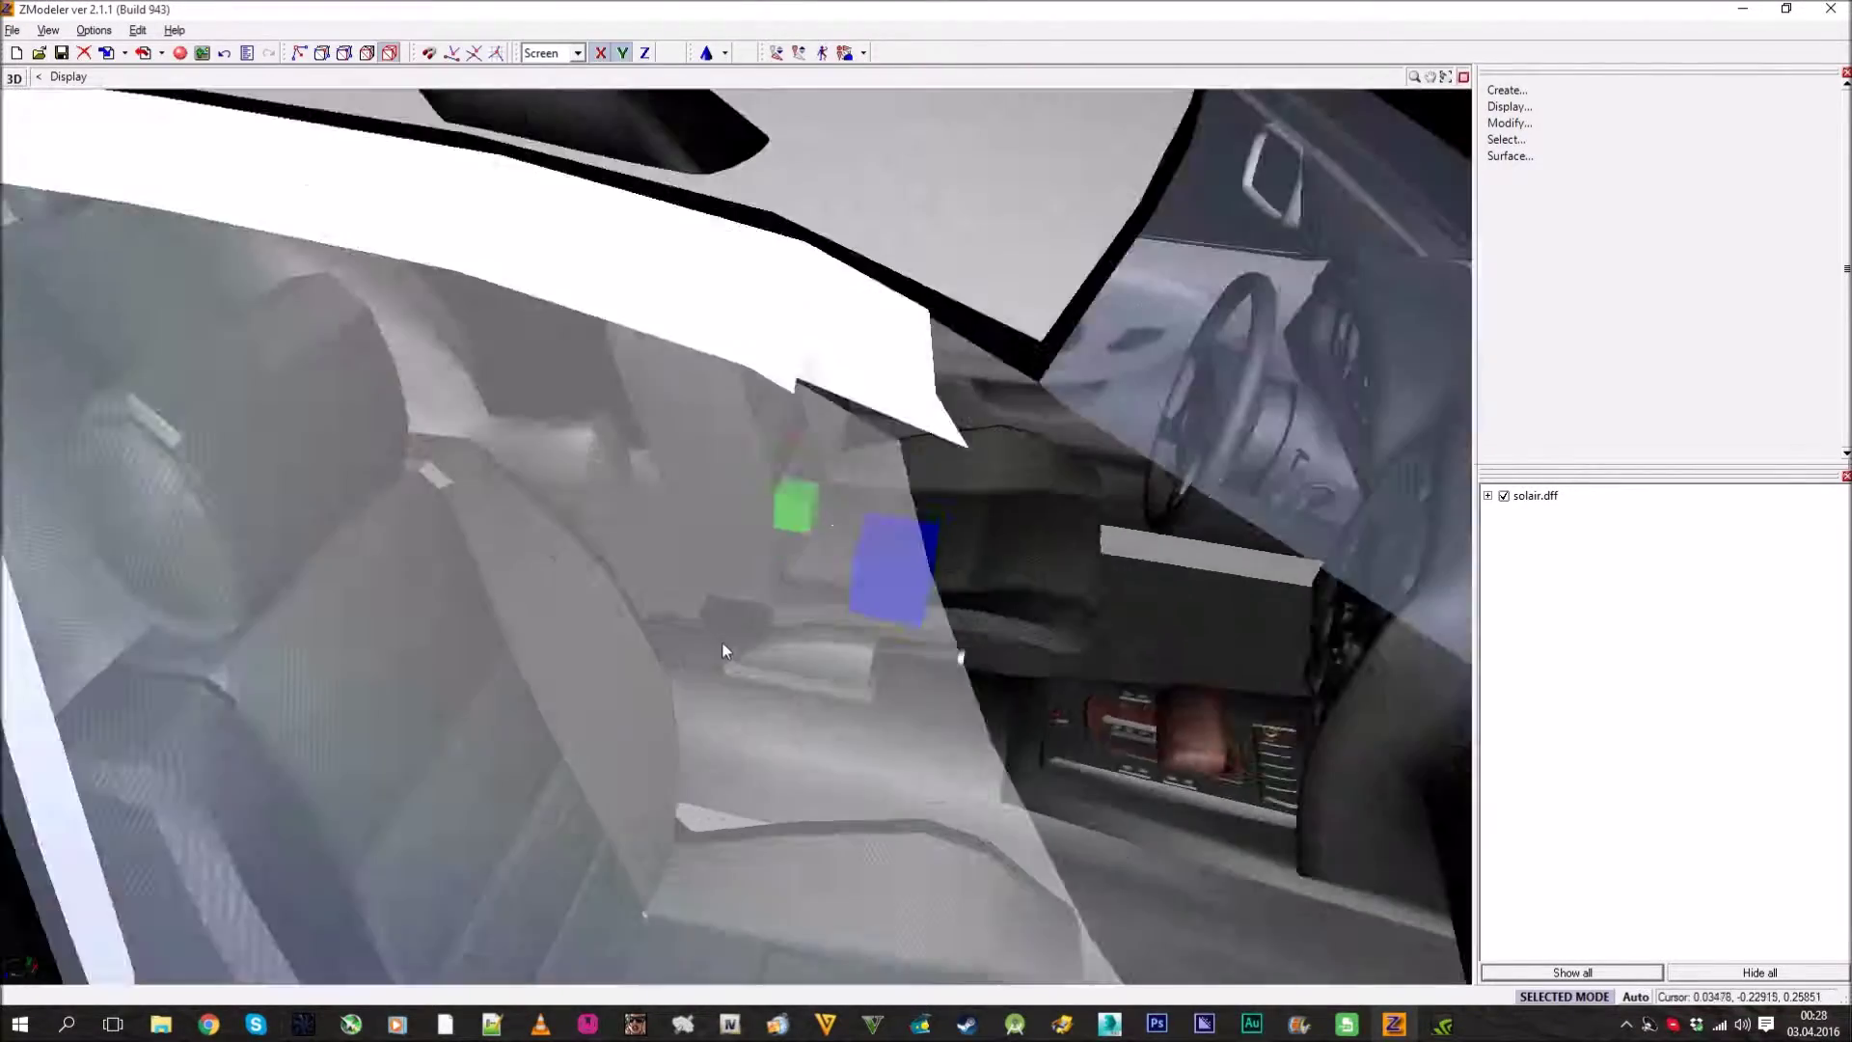
{"action": "scroll", "coordinate": [575, 560], "scroll_direction": "down", "scroll_amount": 8}
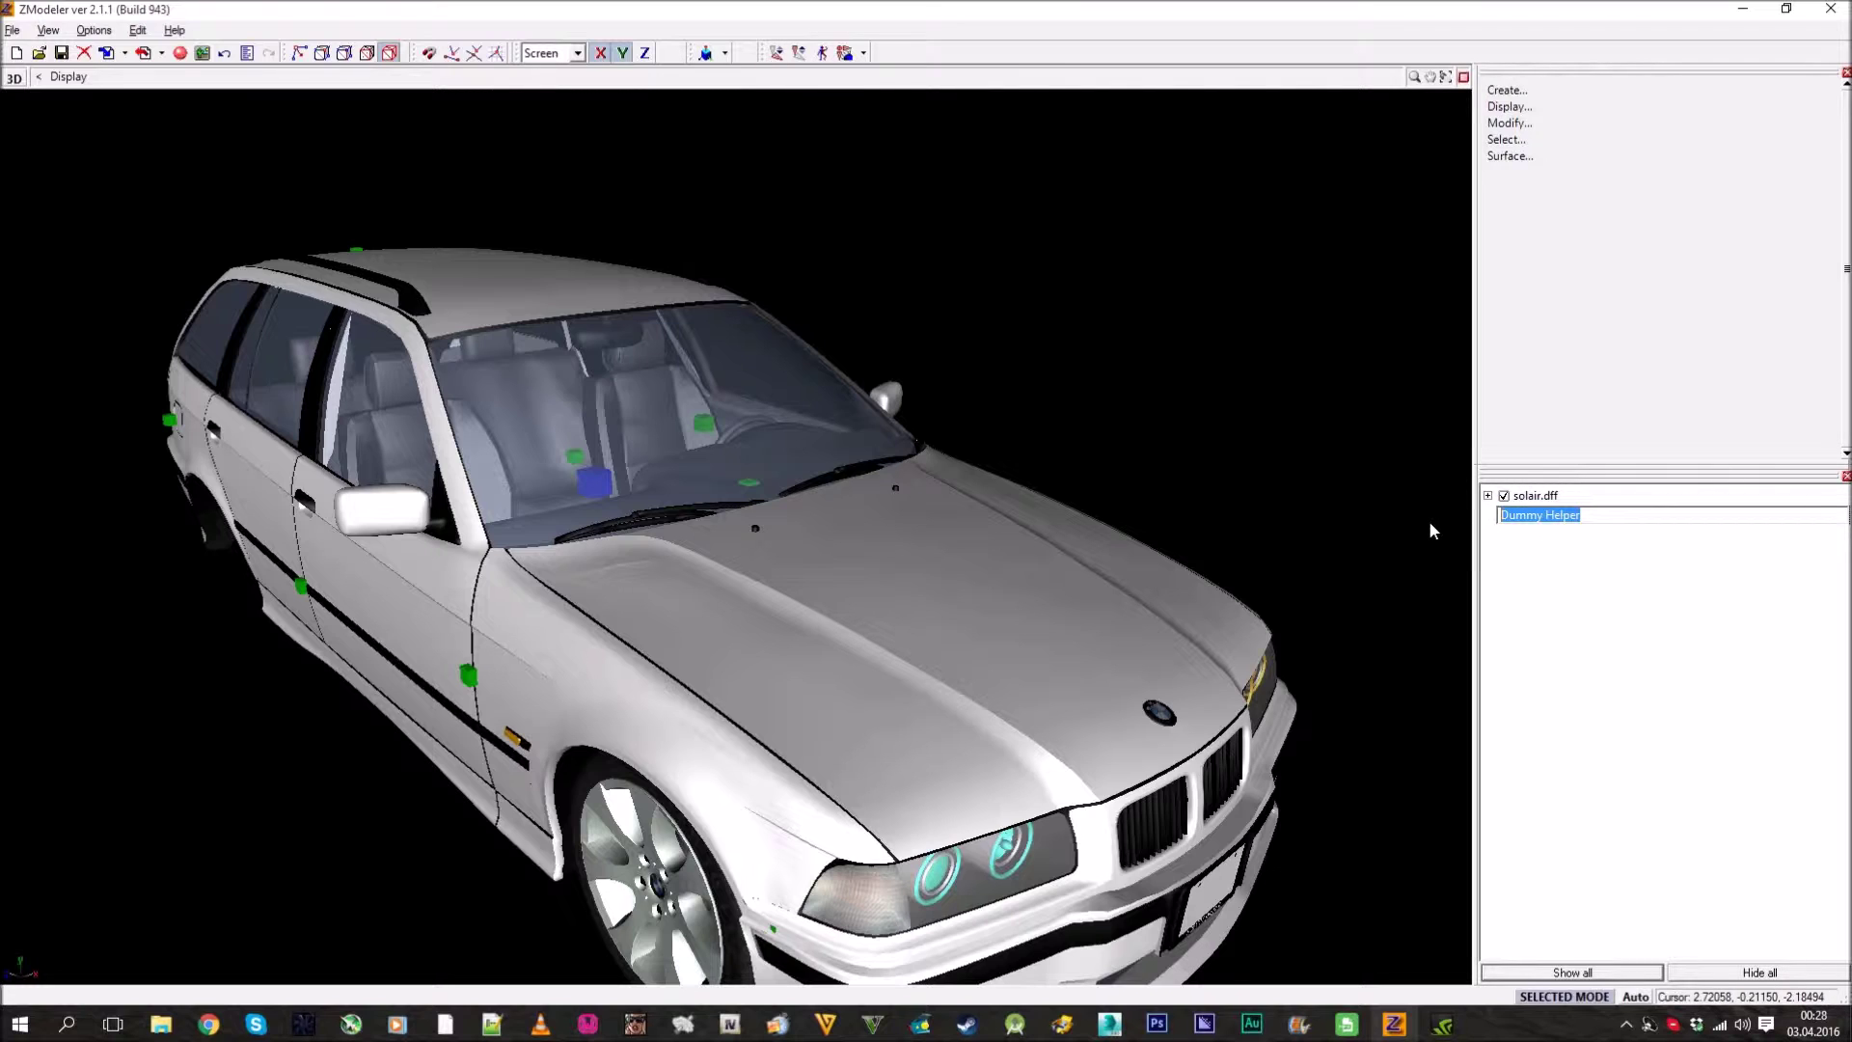
{"action": "type", "text": "ug_roof"}
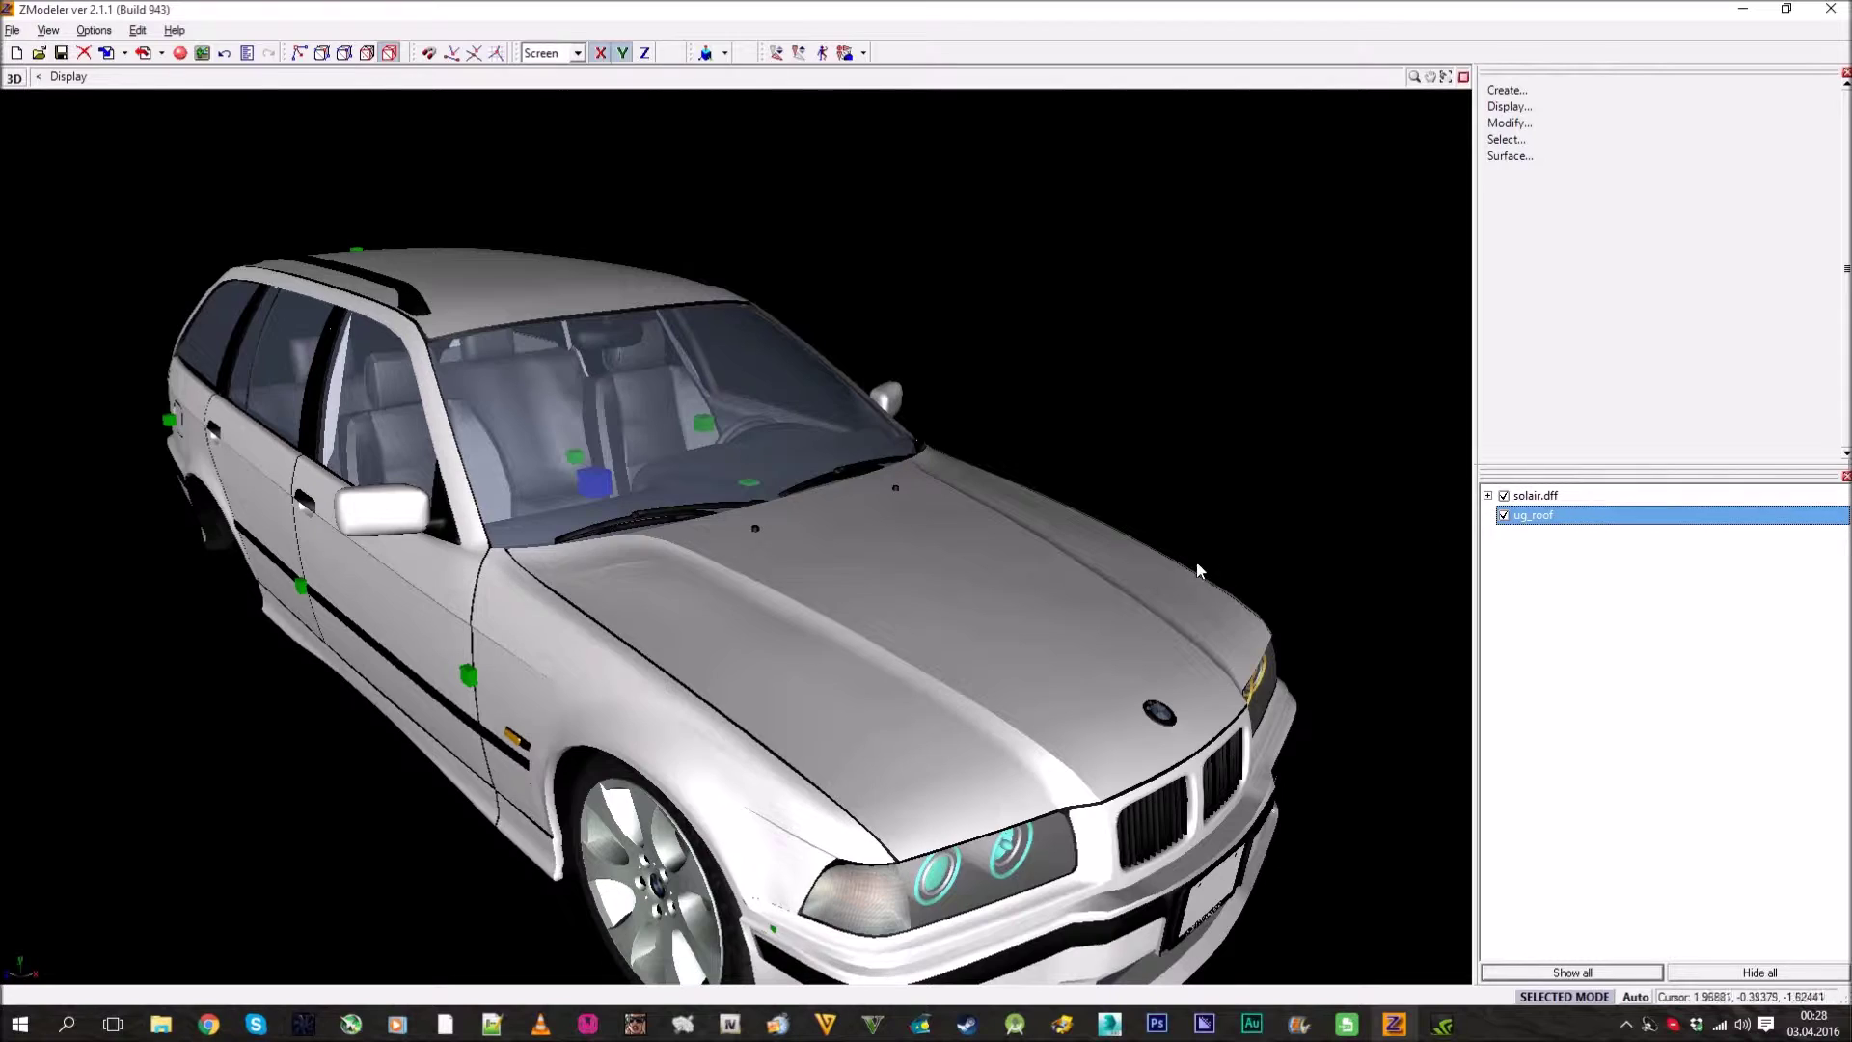
Check where the ug_roof dummy sits by temporarily hiding solair.dff, and view it within the whole car.
{"action": "middle_click_drag", "start_coordinate": [1199, 566], "coordinate": [1161, 636]}
{"action": "scroll", "coordinate": [743, 588], "scroll_direction": "up", "scroll_amount": 5}
{"action": "mouse_move", "coordinate": [743, 589]}
{"action": "middle_mouse_down"}
{"action": "mouse_move", "coordinate": [699, 585]}
{"action": "mouse_move", "coordinate": [733, 594]}
{"action": "middle_mouse_up"}
{"action": "left_click", "coordinate": [1527, 496]}
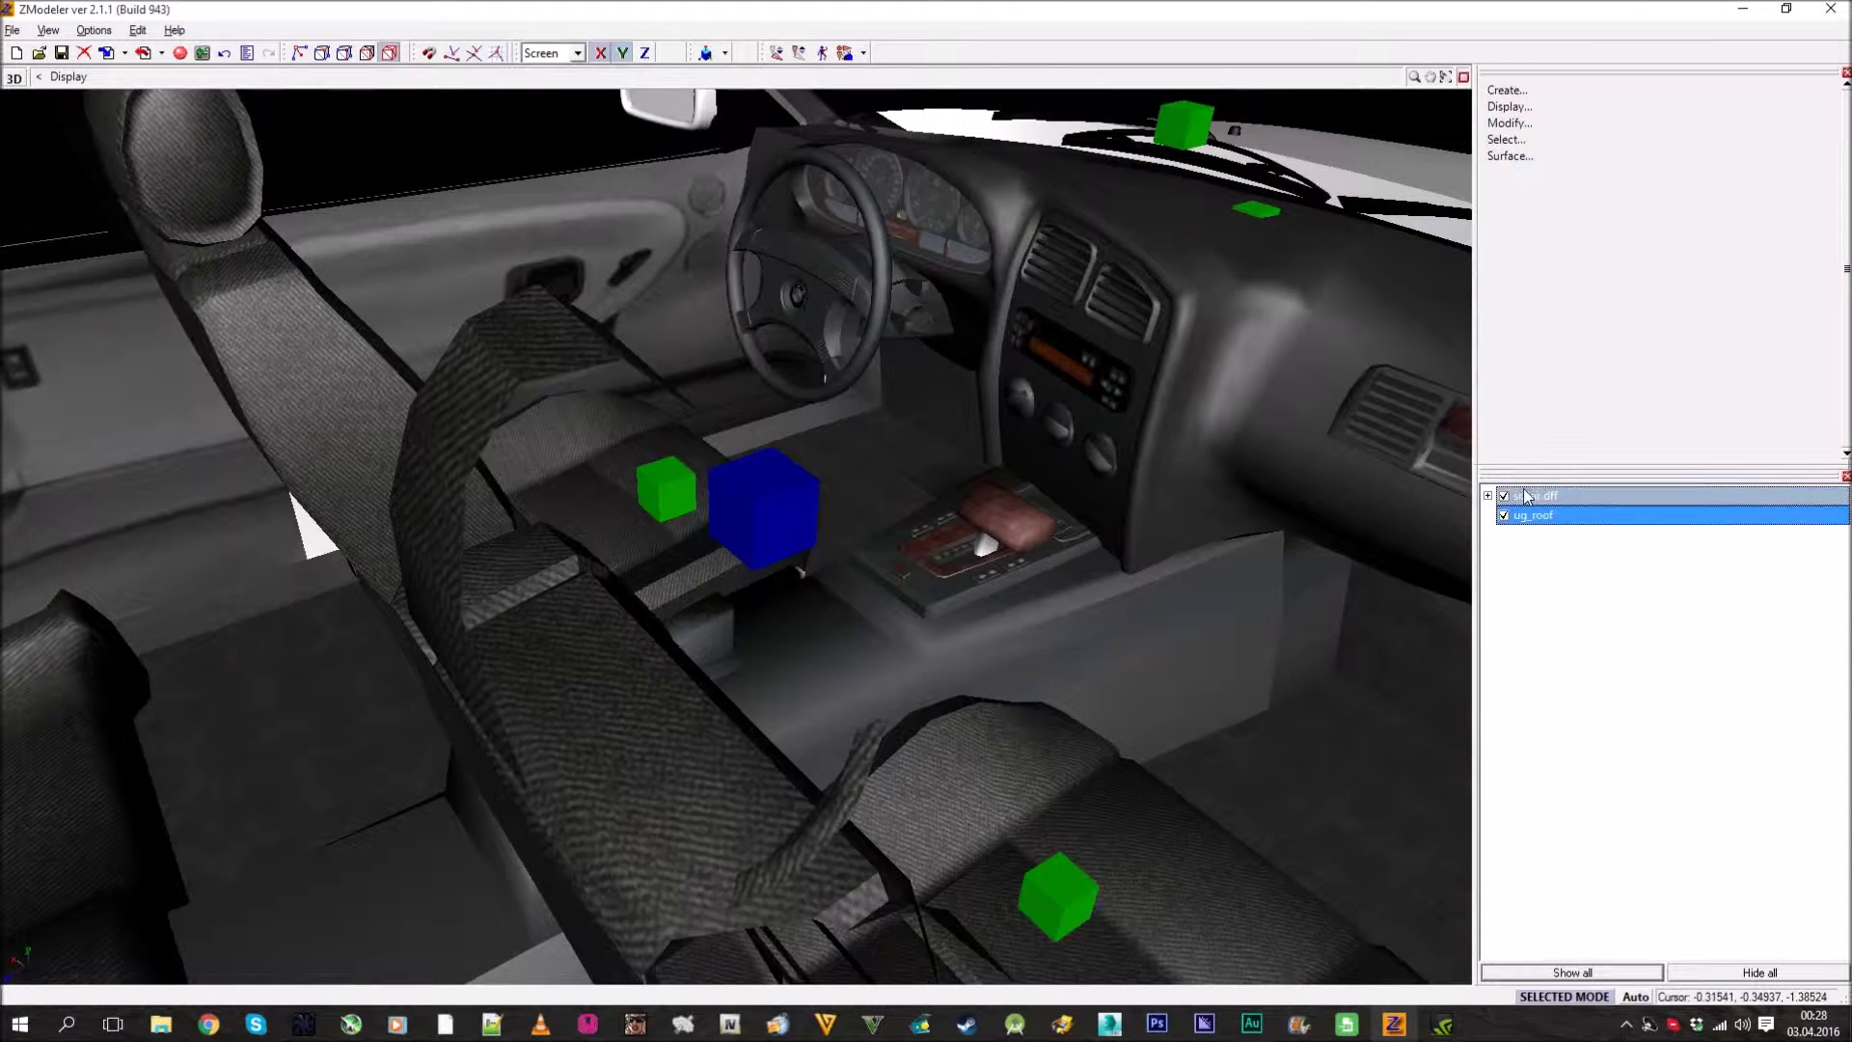
{"action": "left_click", "coordinate": [1503, 495]}
{"action": "middle_click_drag", "start_coordinate": [926, 536], "coordinate": [972, 540]}
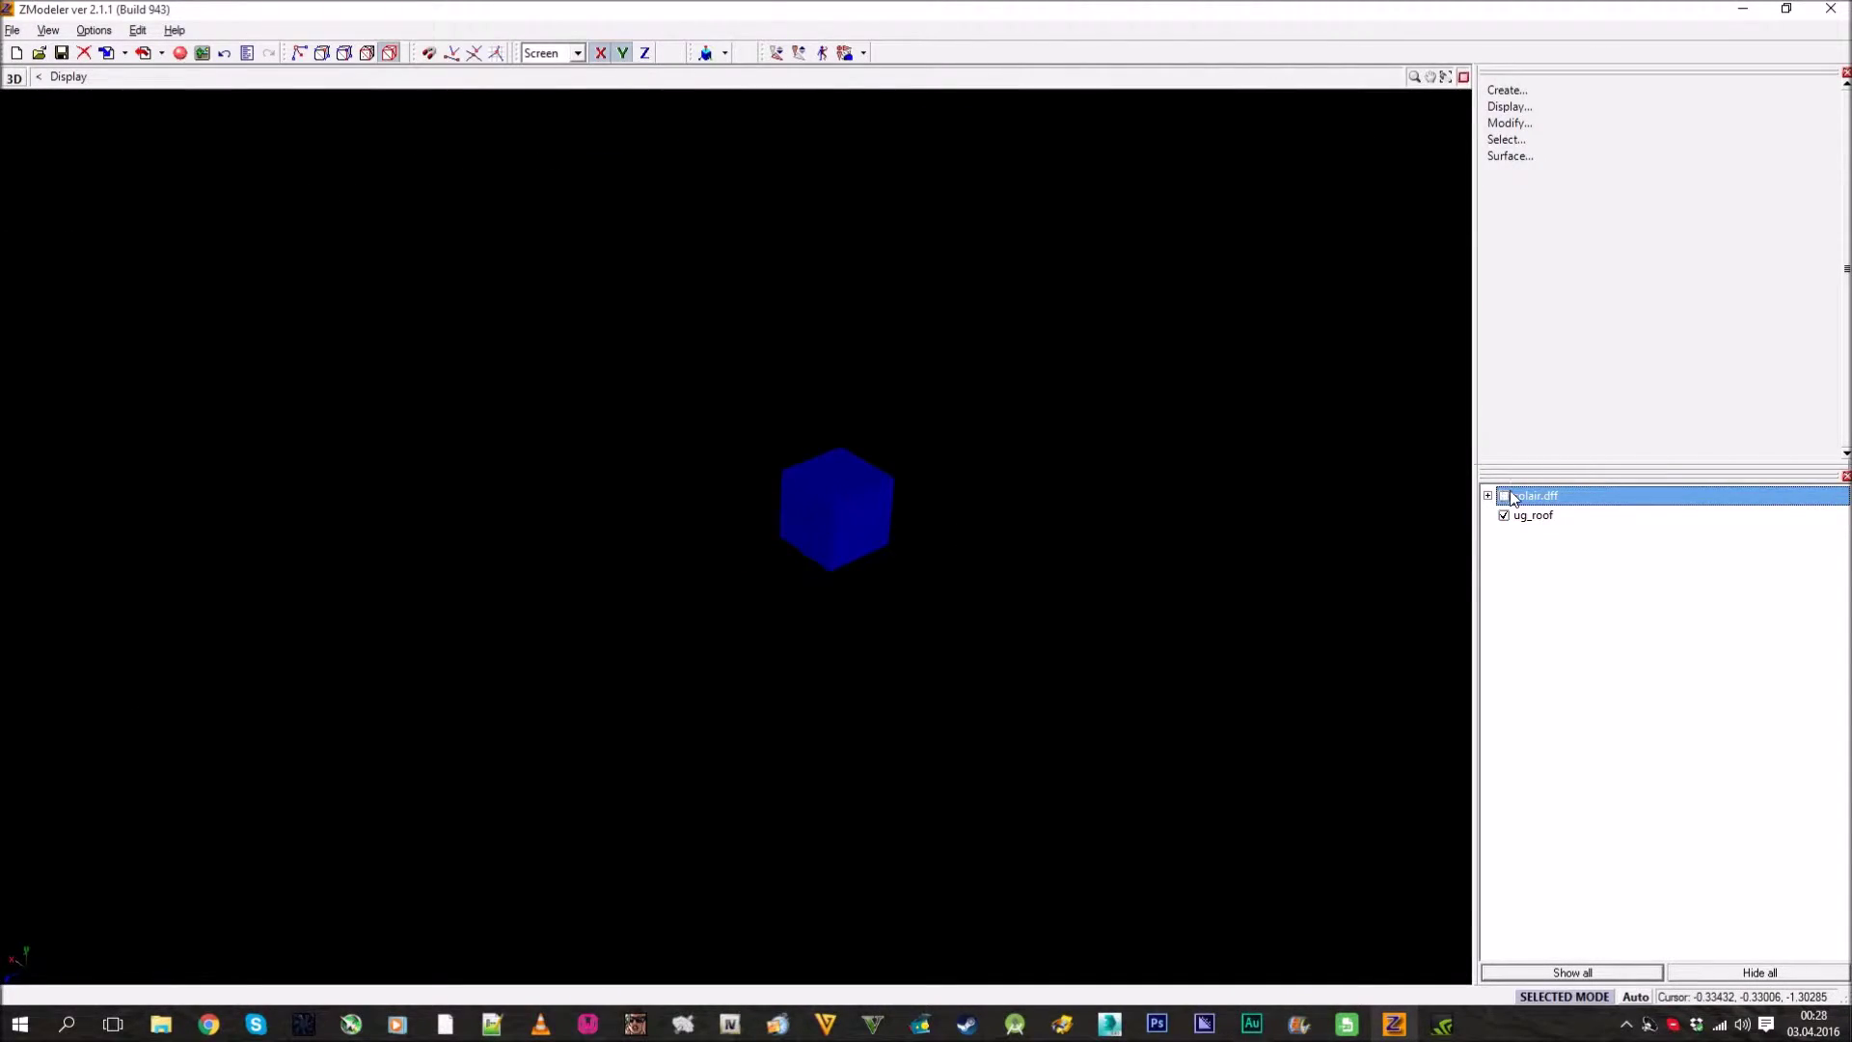
{"action": "left_click", "coordinate": [1503, 496]}
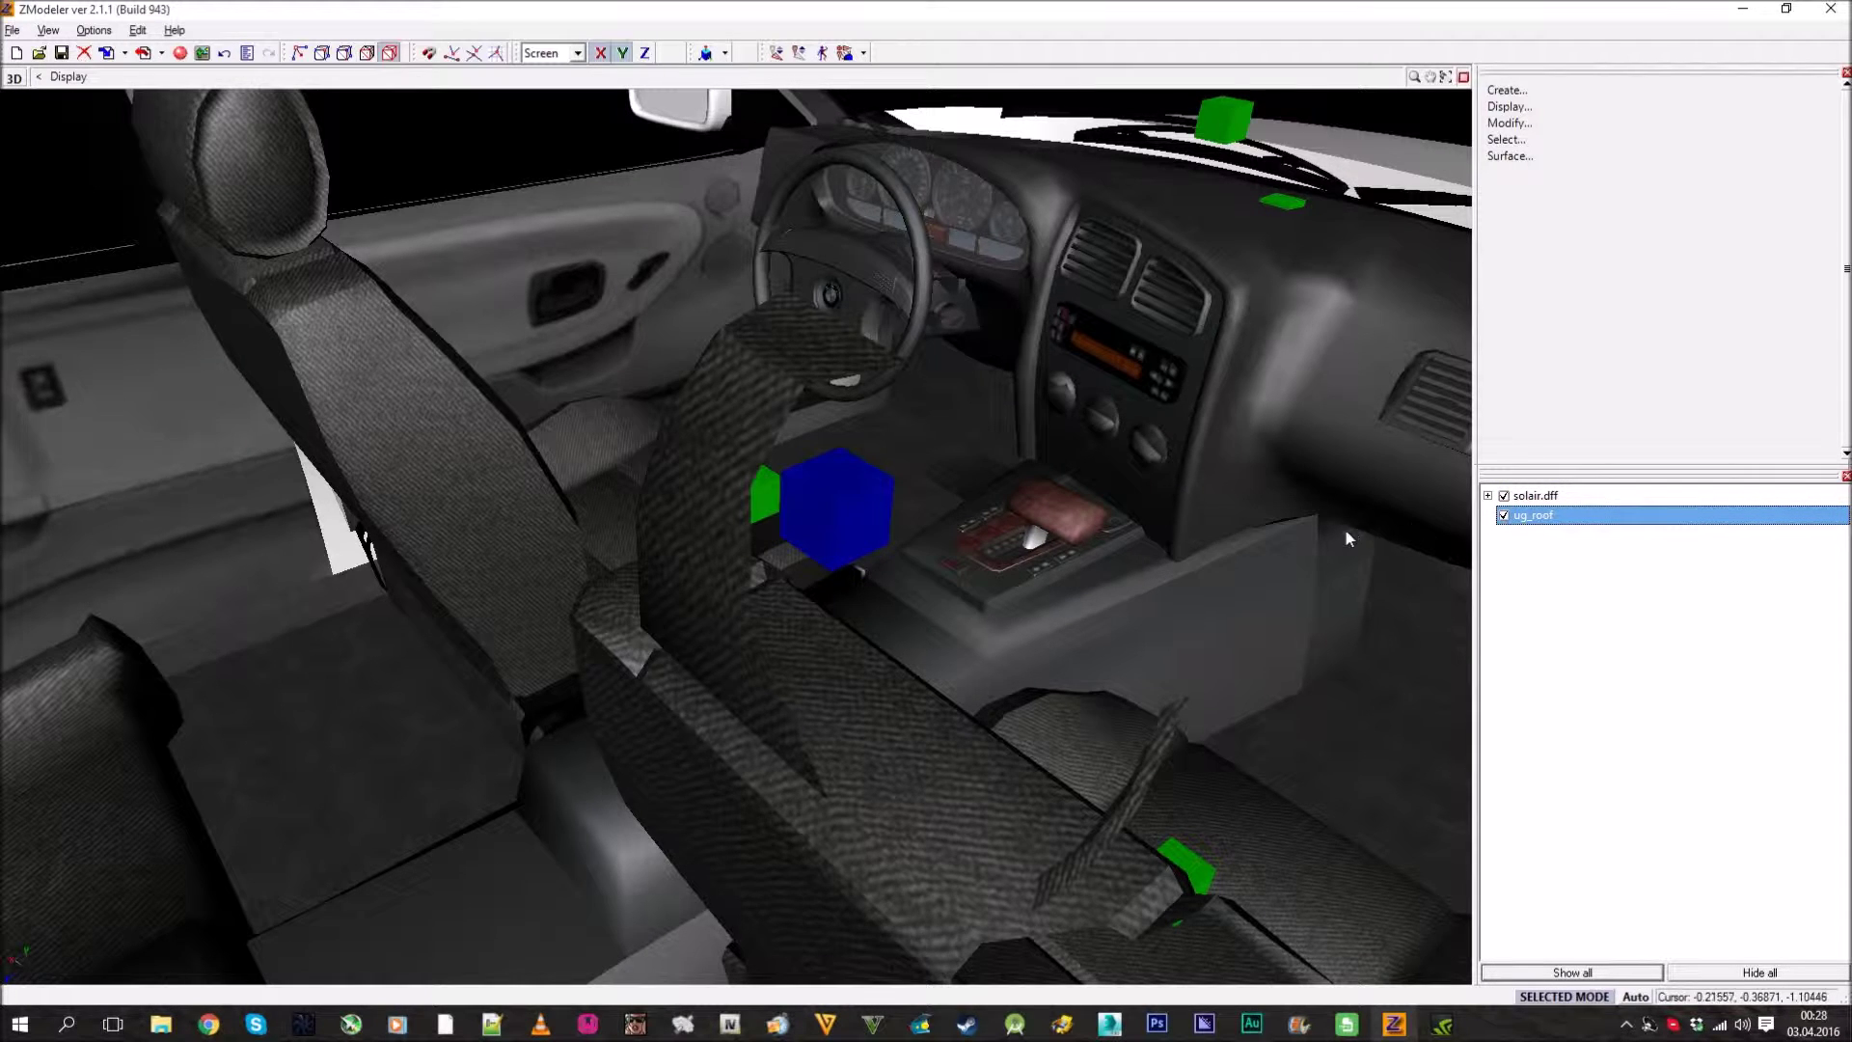
{"action": "middle_click_drag", "start_coordinate": [1350, 528], "coordinate": [1194, 525]}
{"action": "key", "text": "ctrl+s"}
{"action": "scroll", "coordinate": [1167, 527], "scroll_direction": "down", "scroll_amount": 10}
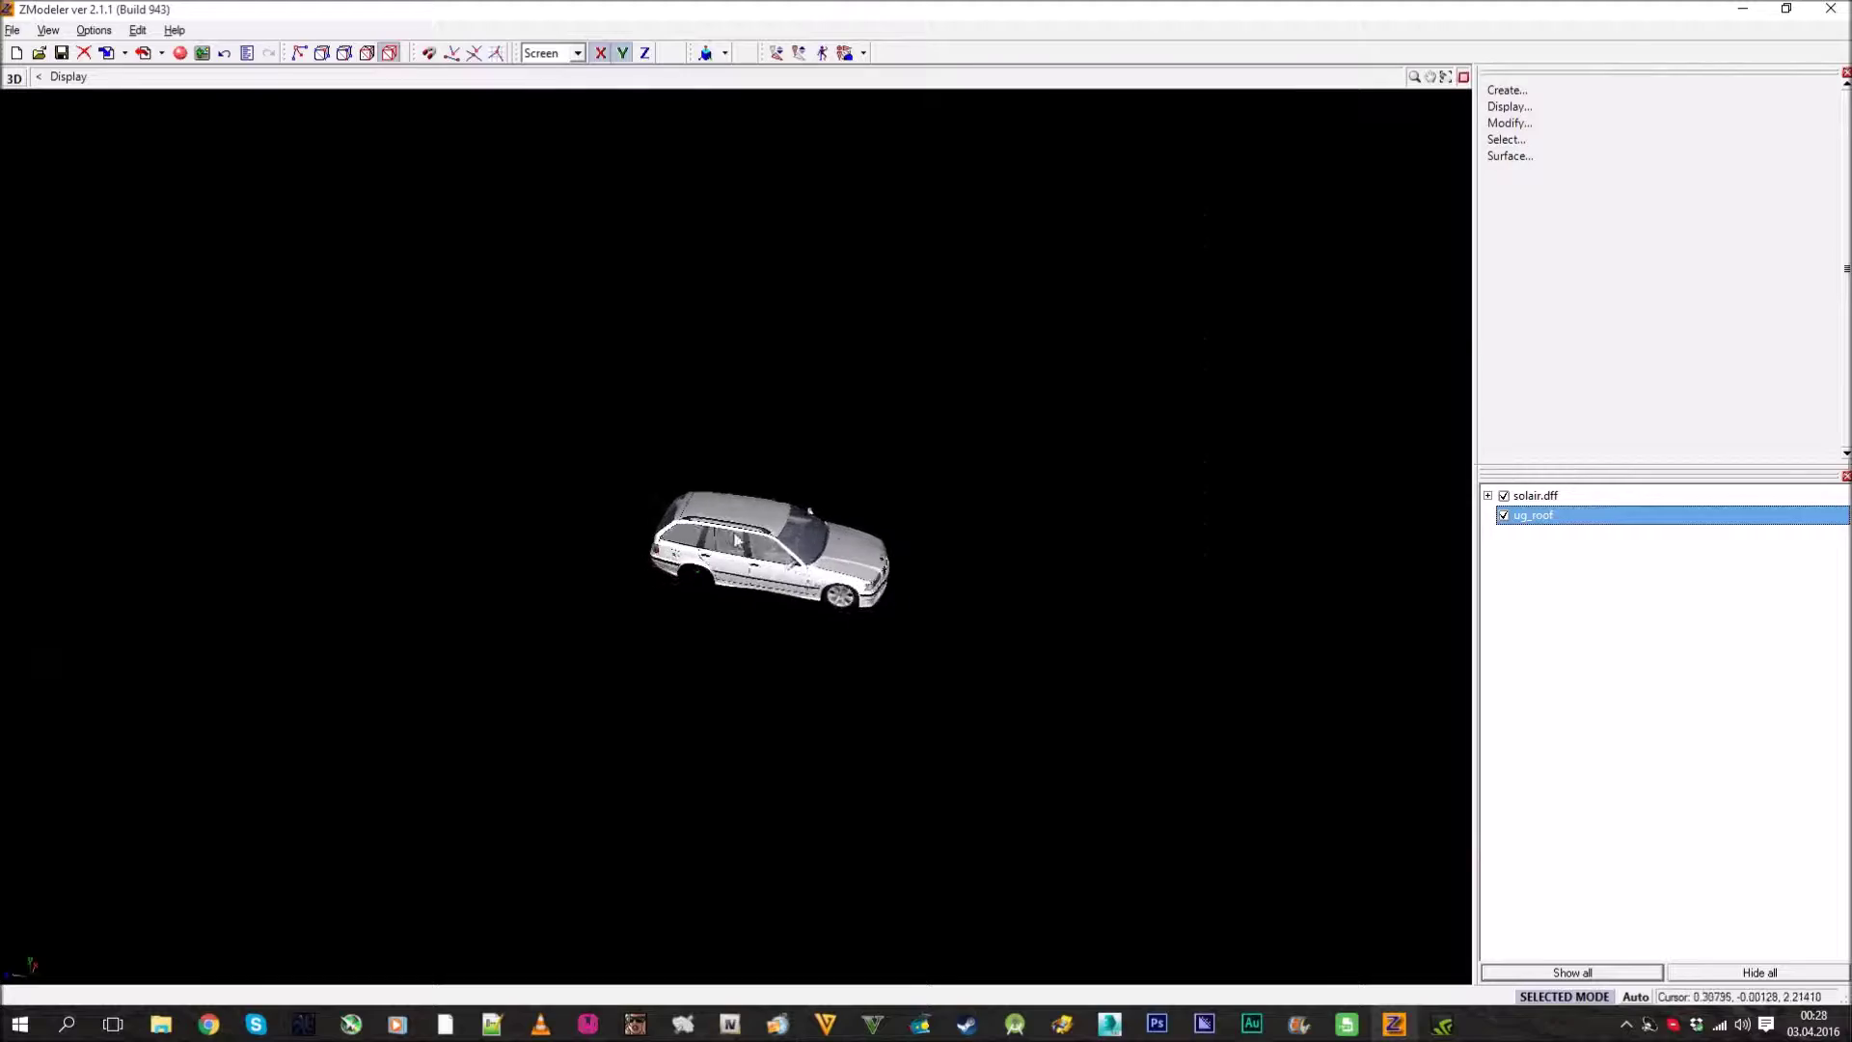
{"action": "scroll", "coordinate": [664, 529], "scroll_direction": "up", "scroll_amount": 8}
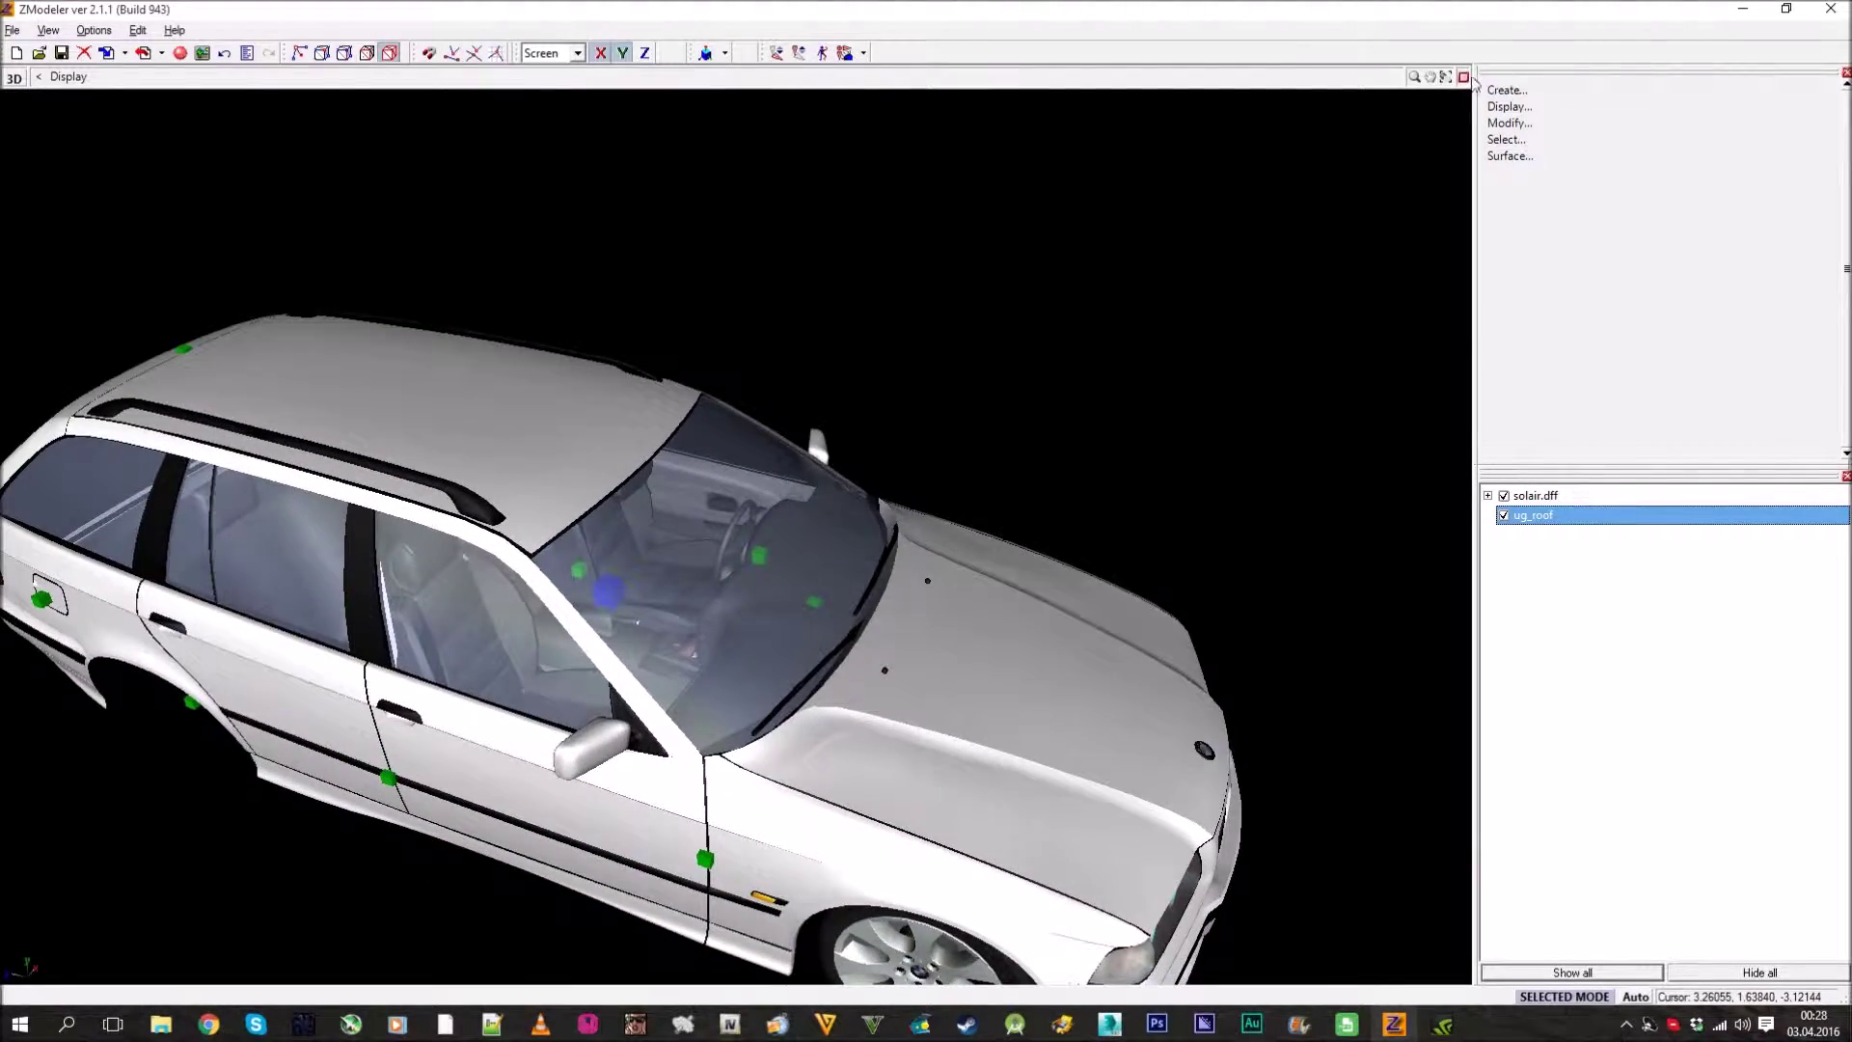
Switch to the four-view layout and move the ug_roof dummy from the cabin up onto the car's roof in the right view.
{"action": "left_click", "coordinate": [1463, 77]}
{"action": "left_click", "coordinate": [1517, 122]}
{"action": "left_click", "coordinate": [1547, 307]}
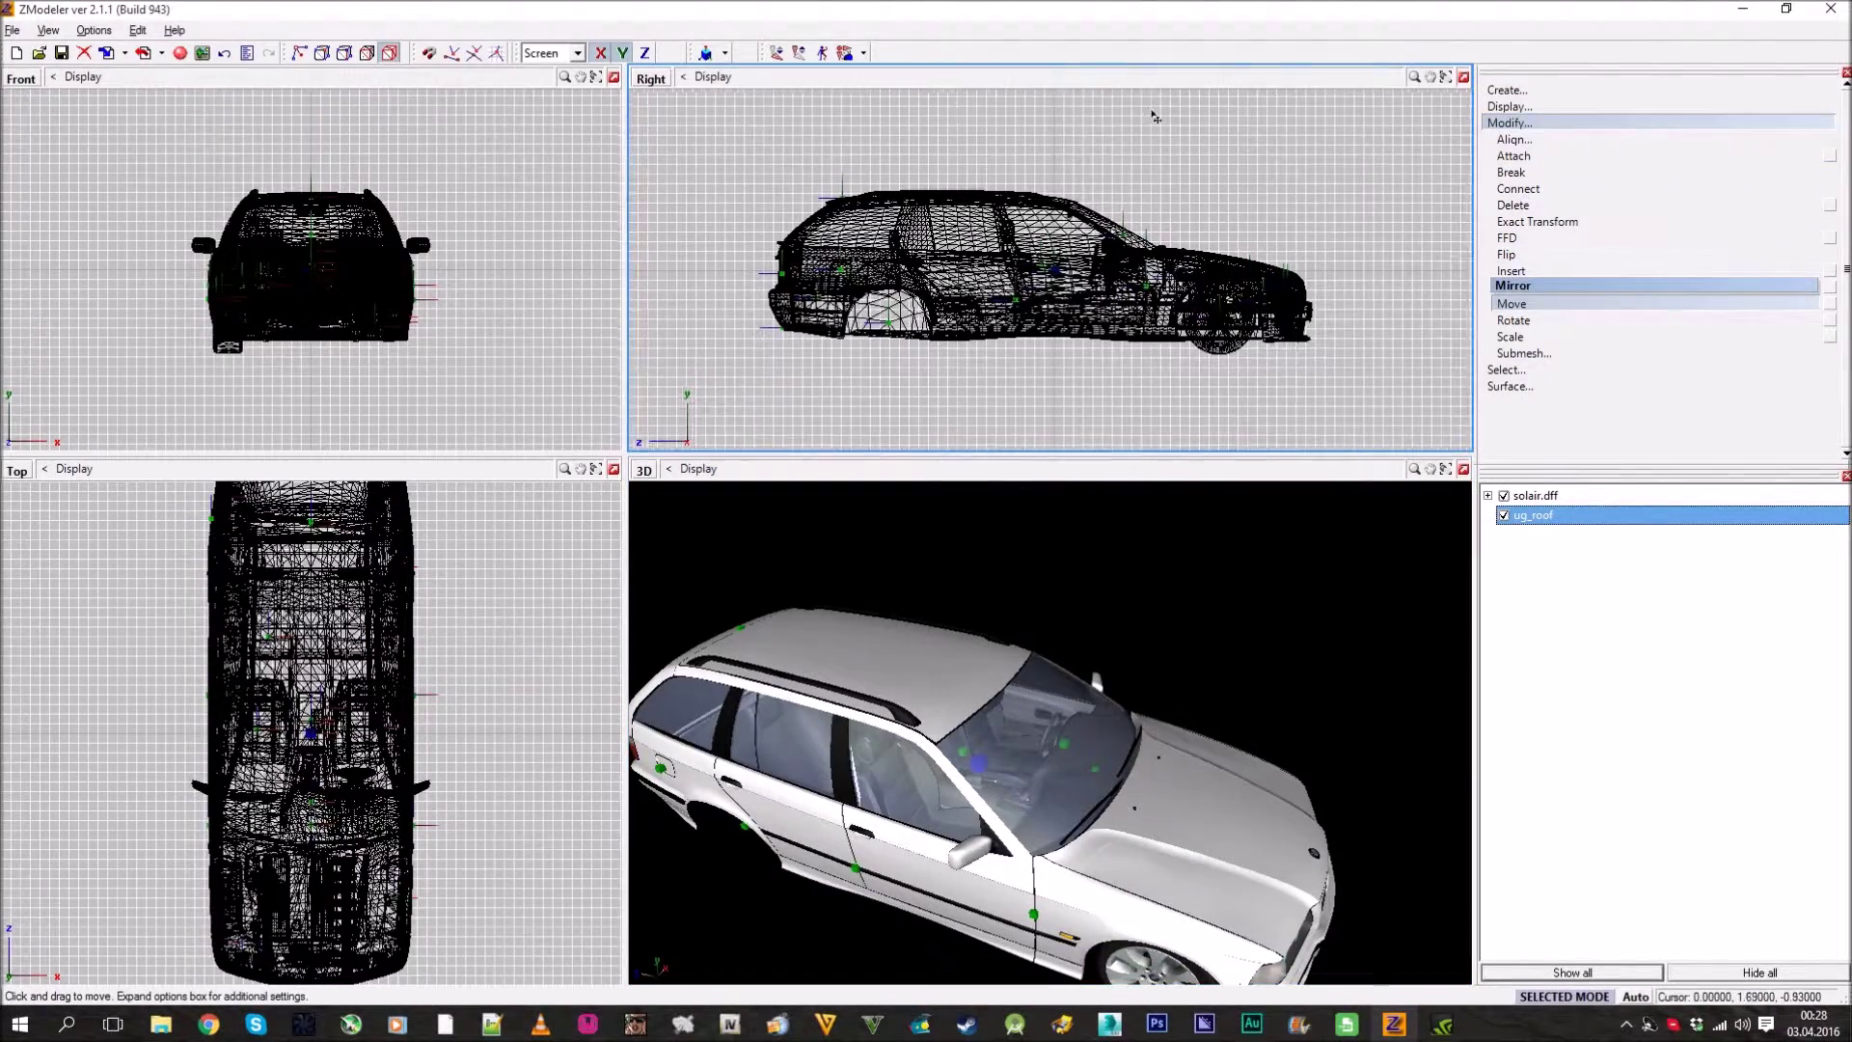
{"action": "scroll", "coordinate": [1013, 241], "scroll_direction": "up", "scroll_amount": 3}
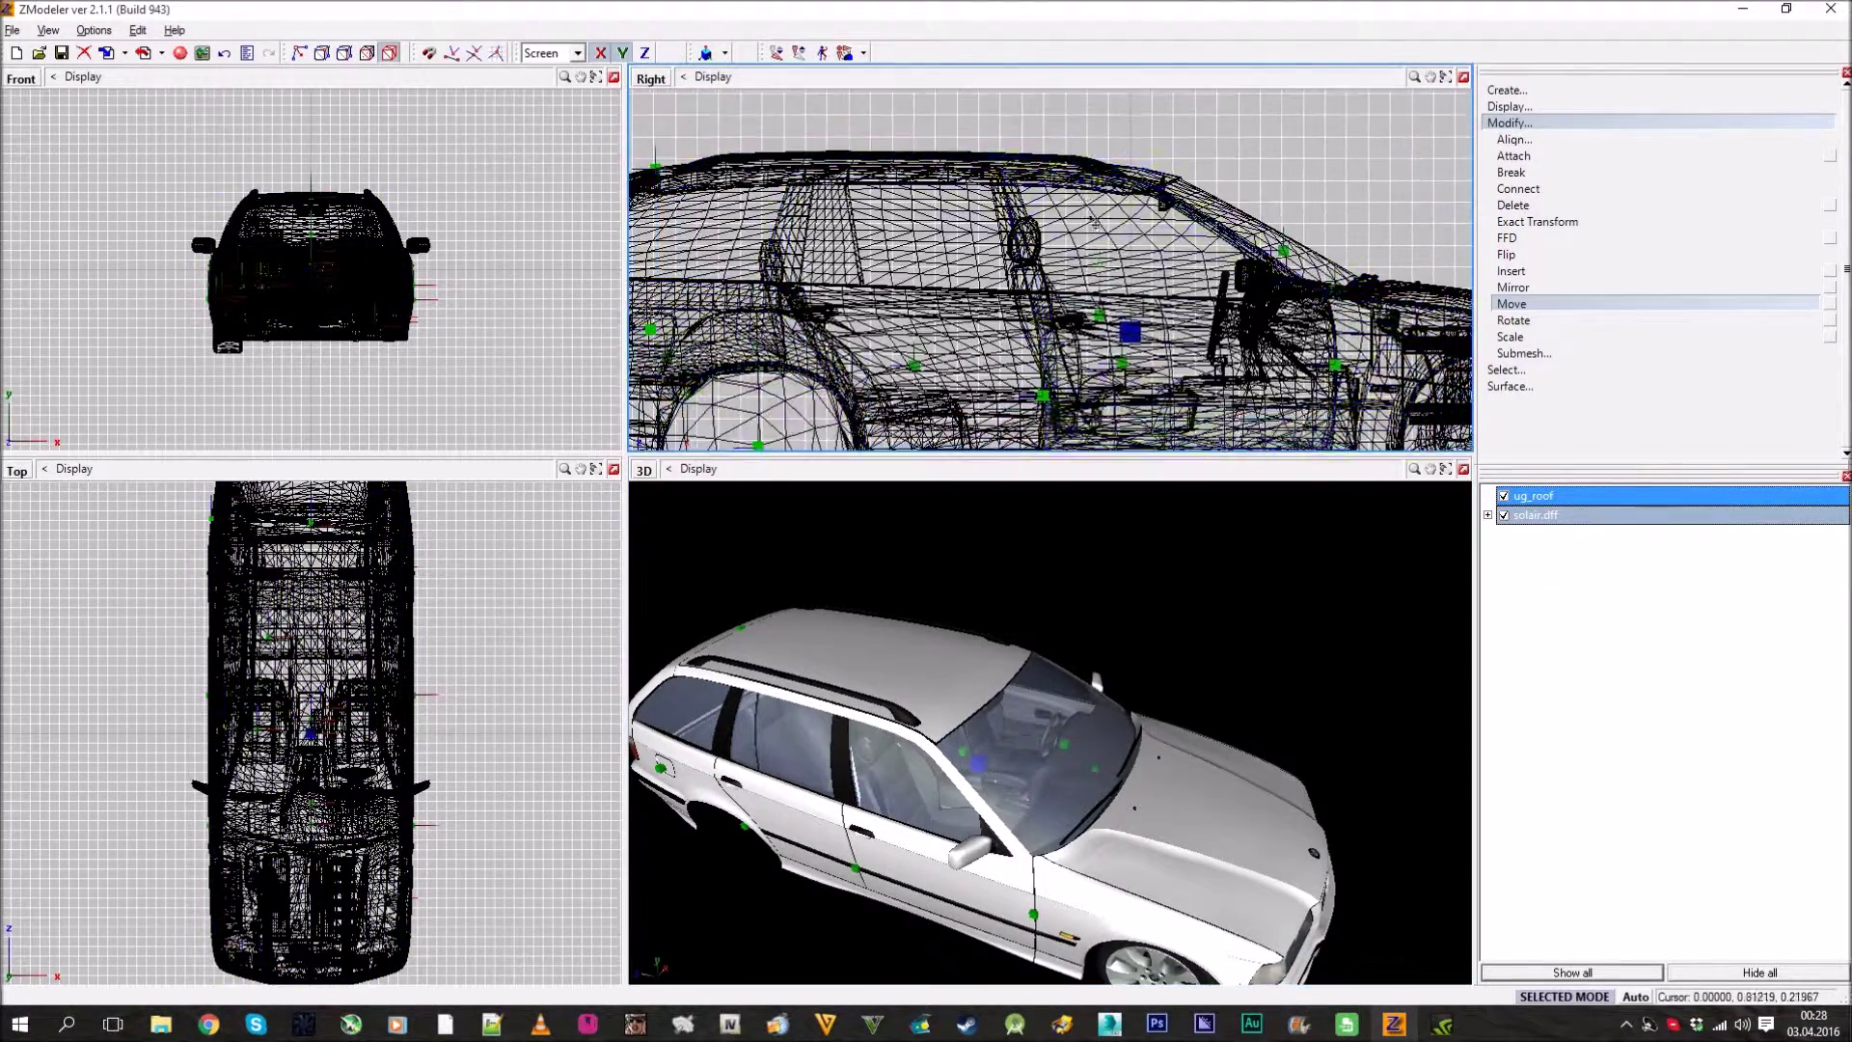
{"action": "scroll", "coordinate": [1143, 332], "scroll_direction": "up", "scroll_amount": 5}
{"action": "scroll", "coordinate": [1143, 332], "scroll_direction": "up", "scroll_amount": 1}
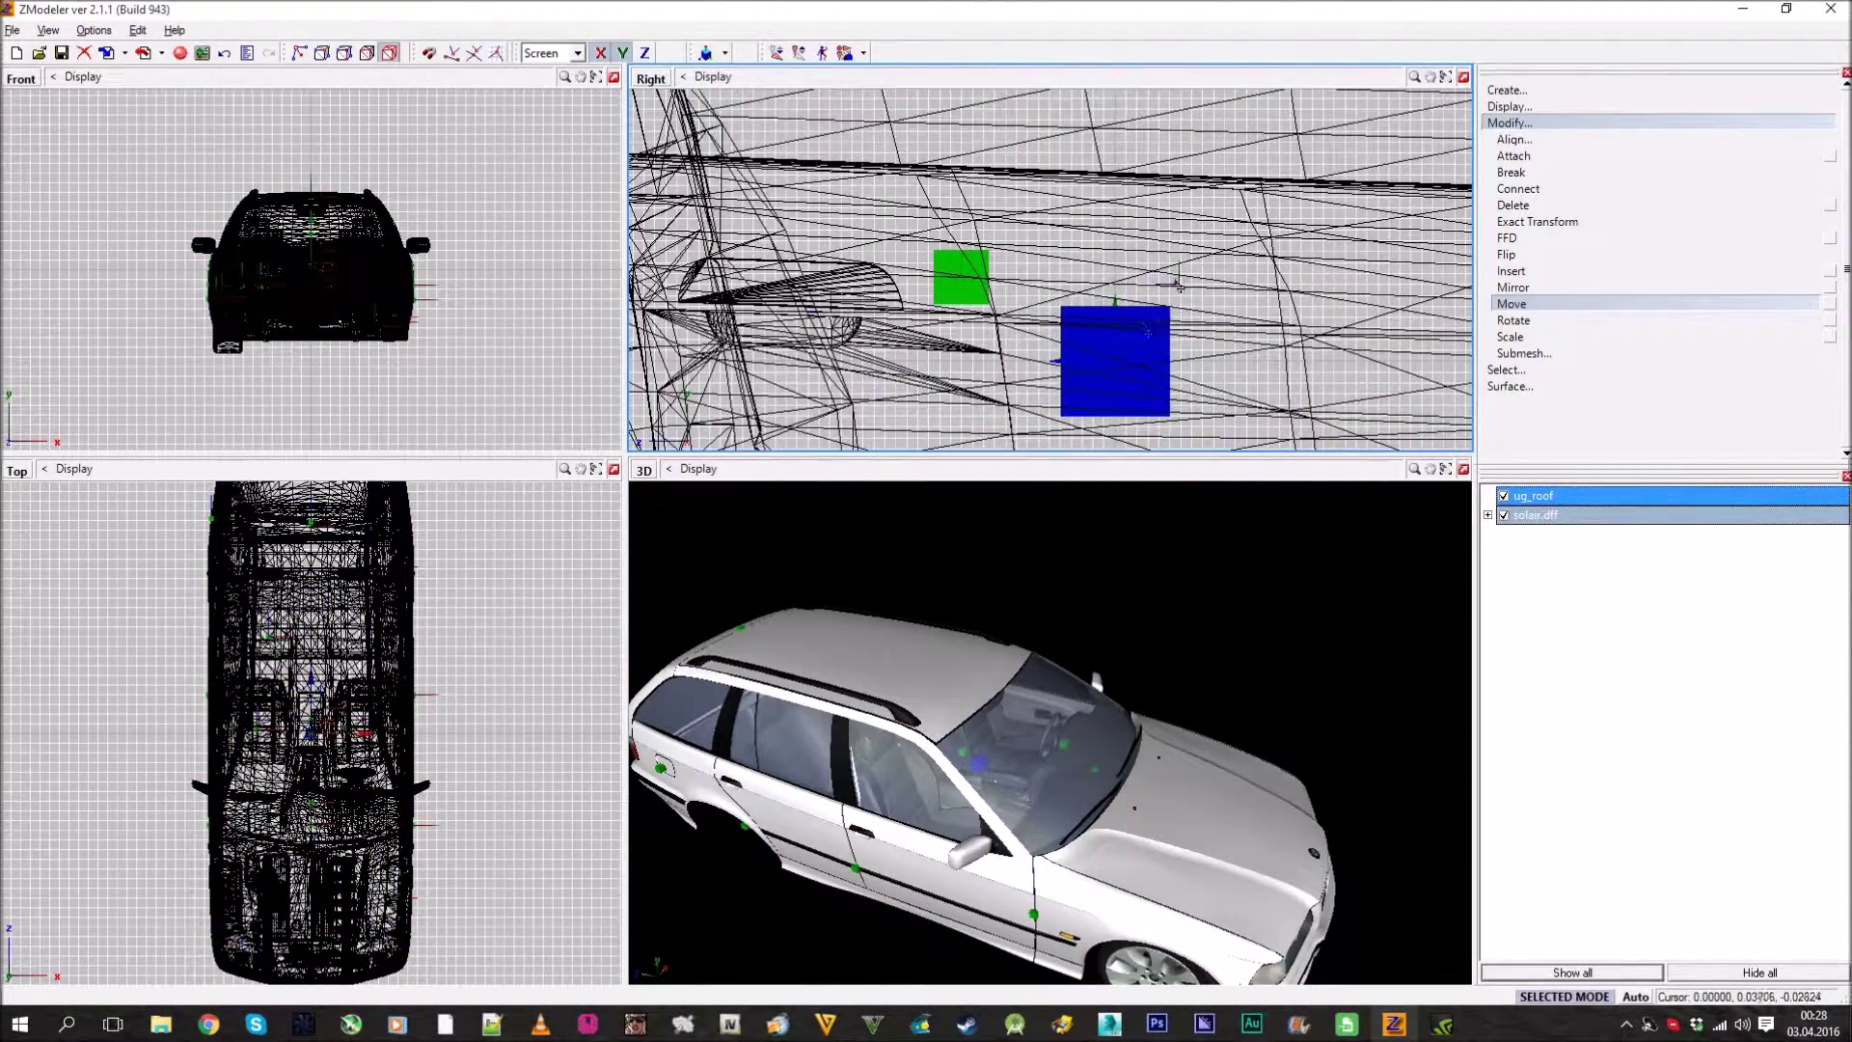
{"action": "scroll", "coordinate": [1265, 229], "scroll_direction": "down", "scroll_amount": 6}
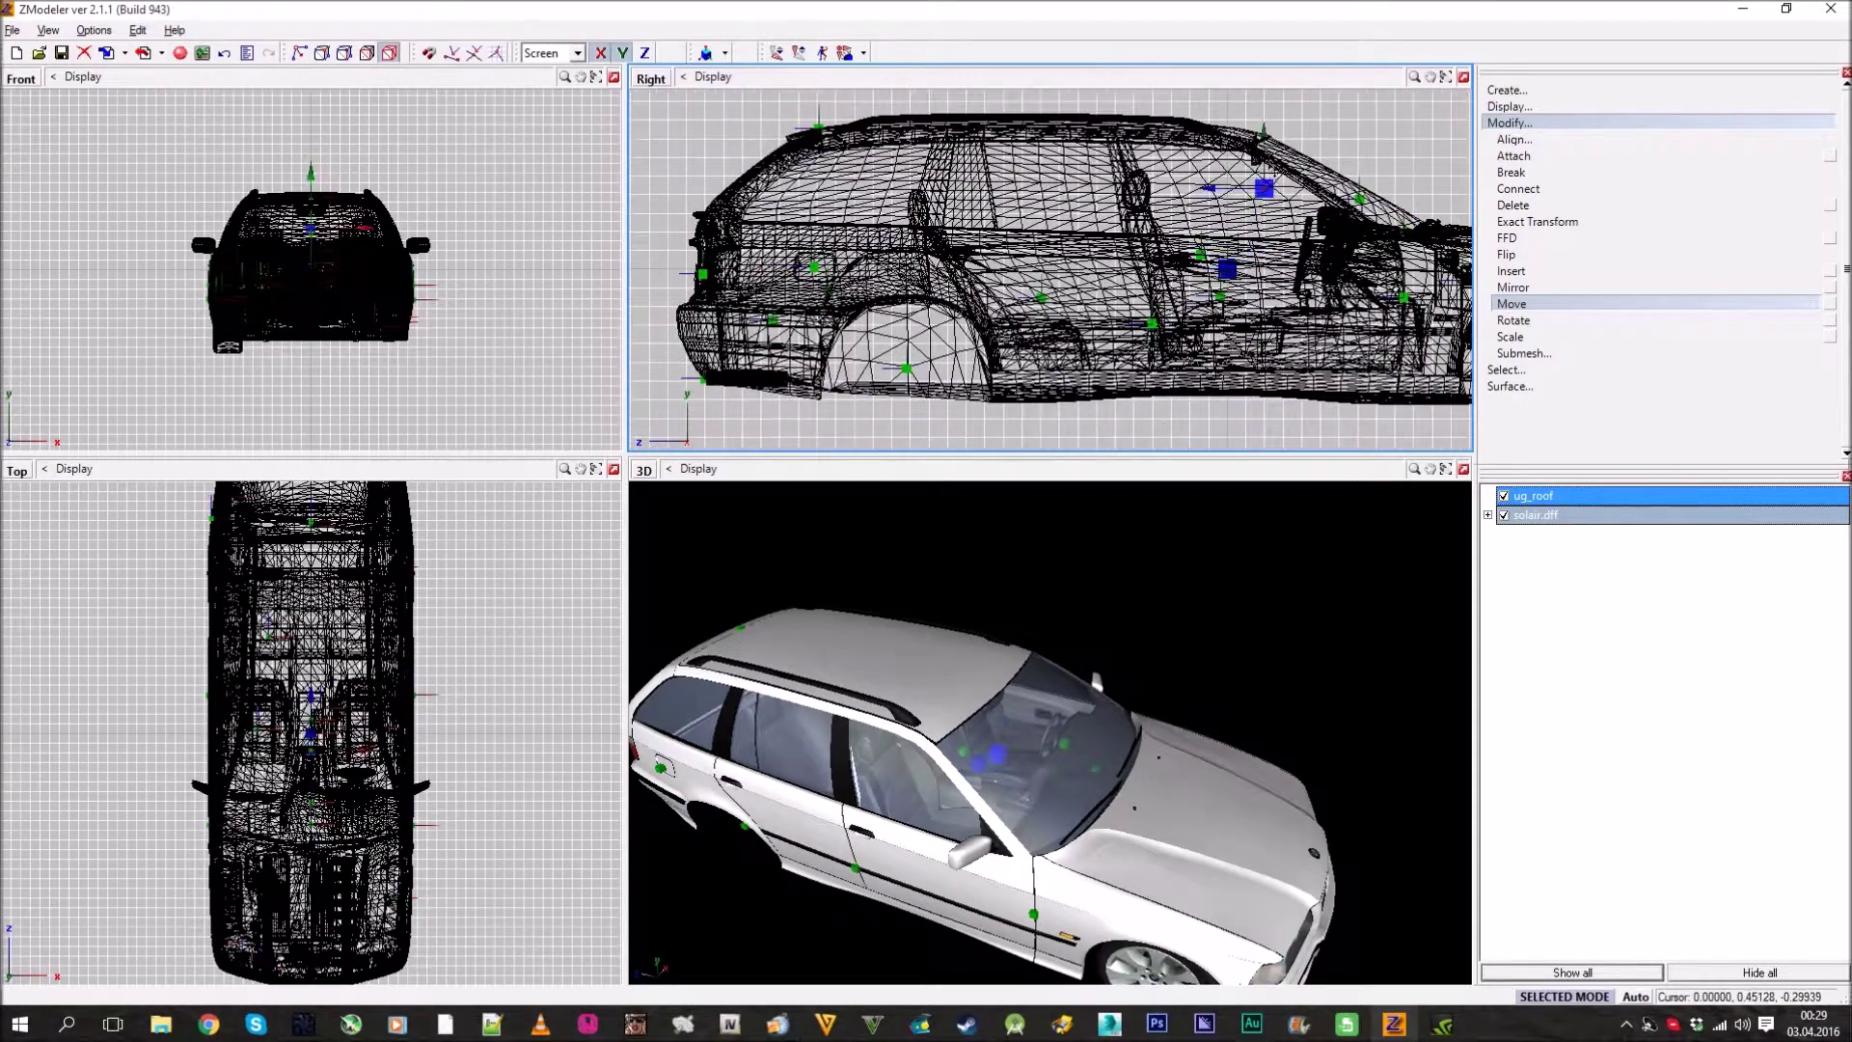
{"action": "scroll", "coordinate": [1232, 103], "scroll_direction": "up", "scroll_amount": 5}
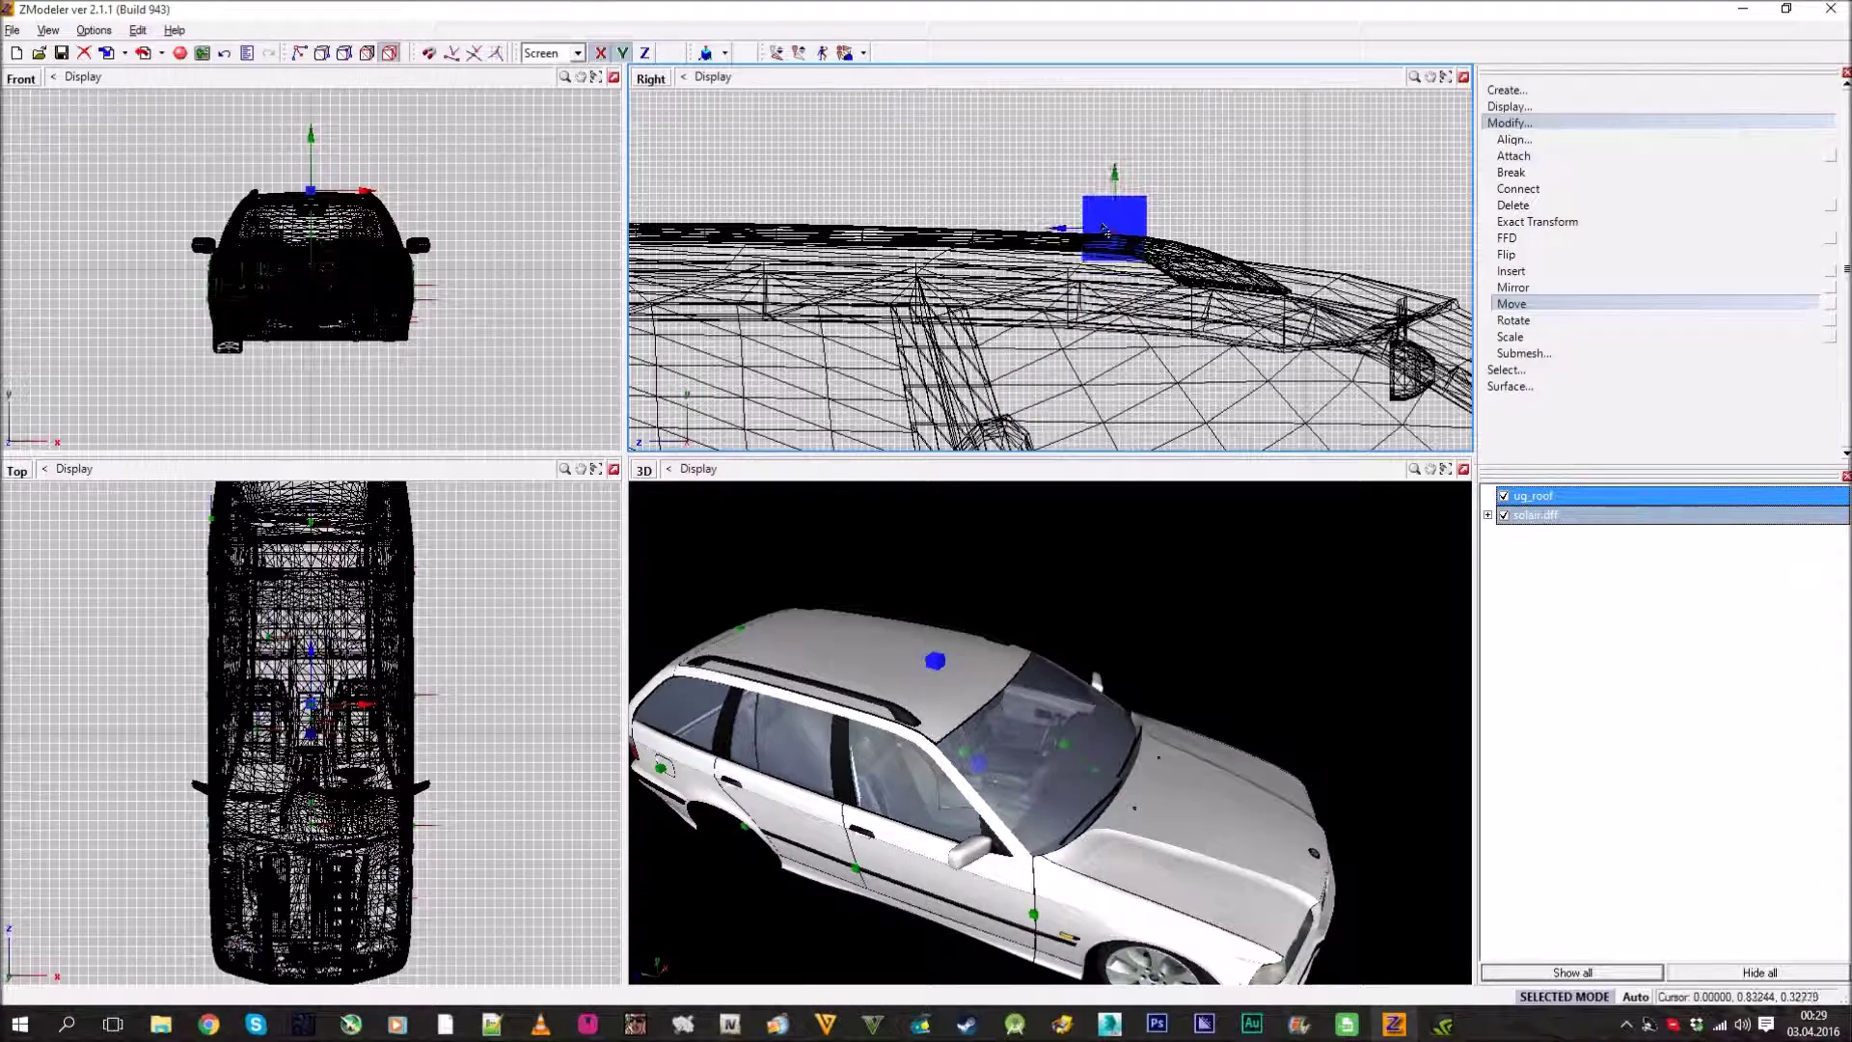
{"action": "scroll", "coordinate": [1105, 229], "scroll_direction": "down", "scroll_amount": 5}
{"action": "scroll", "coordinate": [1175, 232], "scroll_direction": "down", "scroll_amount": 2}
Check the ug_roof dummy's placement on the roof in the 3D view and maximize that view.
{"action": "middle_click_drag", "start_coordinate": [1254, 808], "coordinate": [1447, 748]}
{"action": "scroll", "coordinate": [1327, 772], "scroll_direction": "up", "scroll_amount": 3}
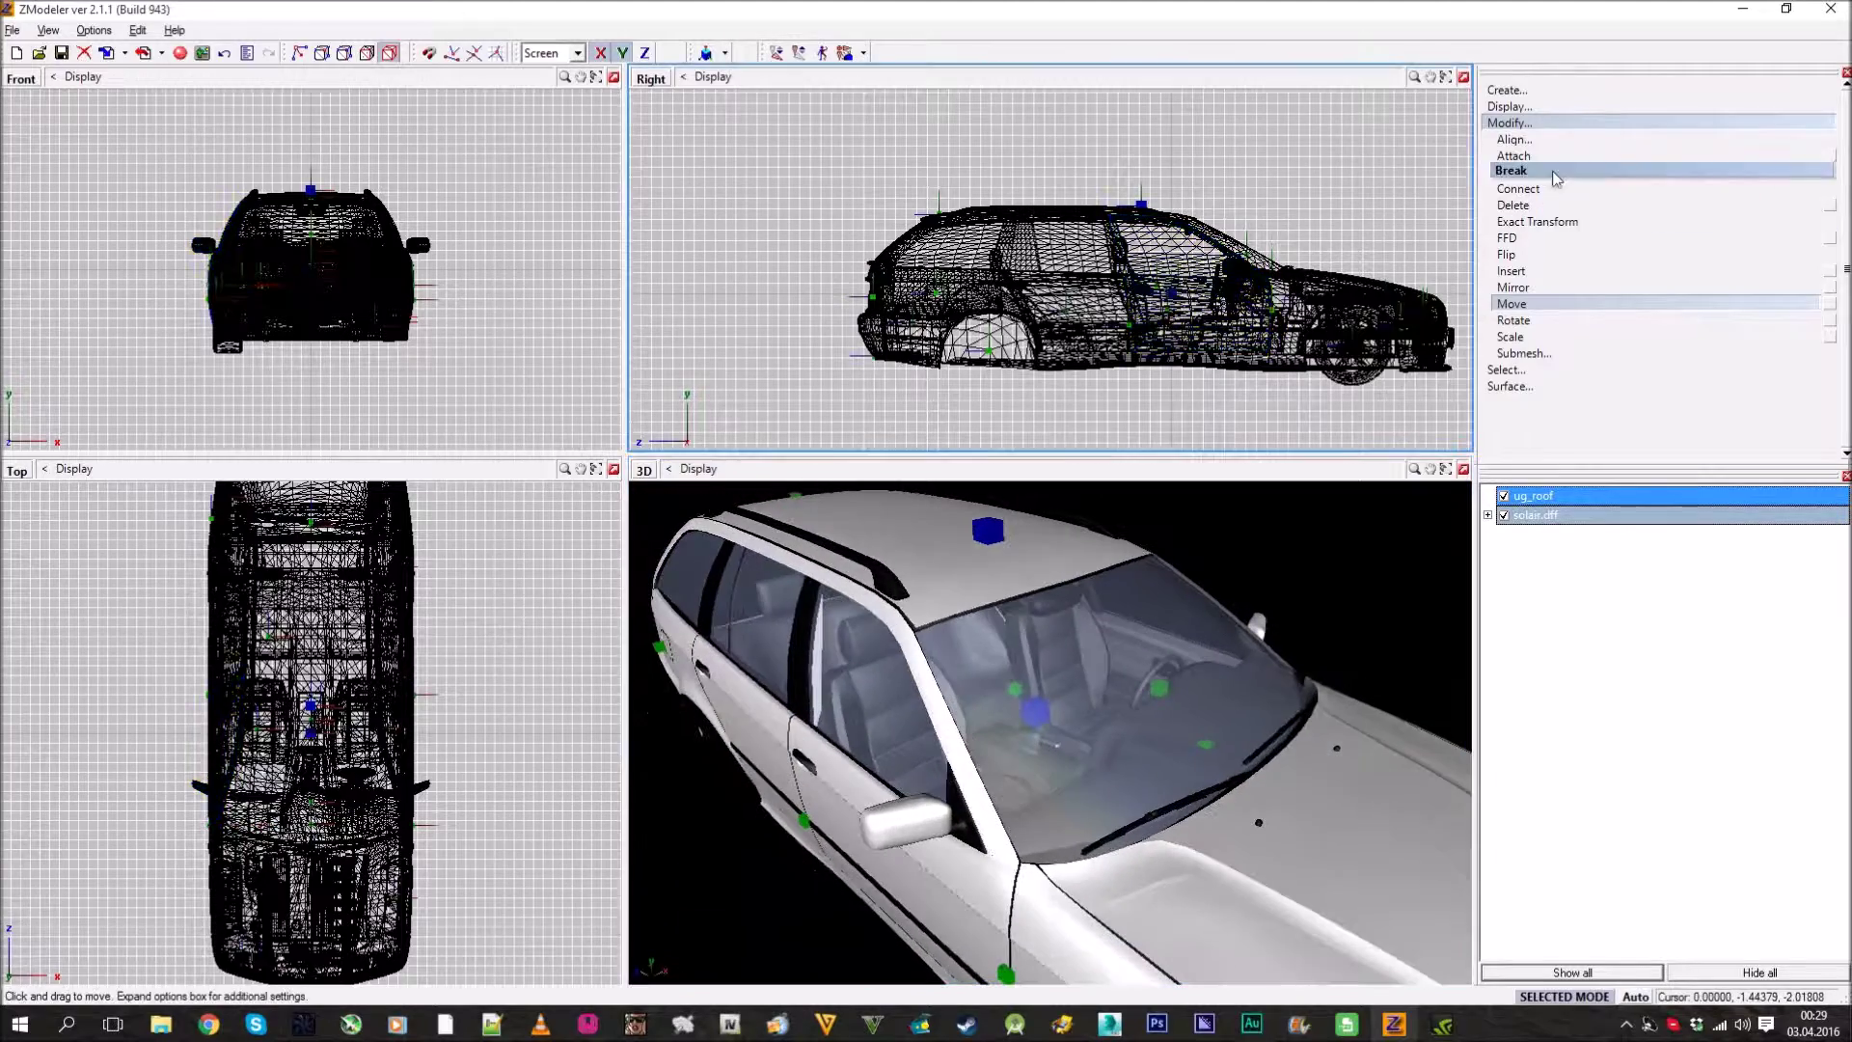
{"action": "middle_click_drag", "start_coordinate": [1195, 656], "coordinate": [1130, 680]}
{"action": "scroll", "coordinate": [1131, 680], "scroll_direction": "up", "scroll_amount": 3}
{"action": "middle_click_drag", "start_coordinate": [916, 588], "coordinate": [736, 470]}
{"action": "left_click", "coordinate": [1462, 469]}
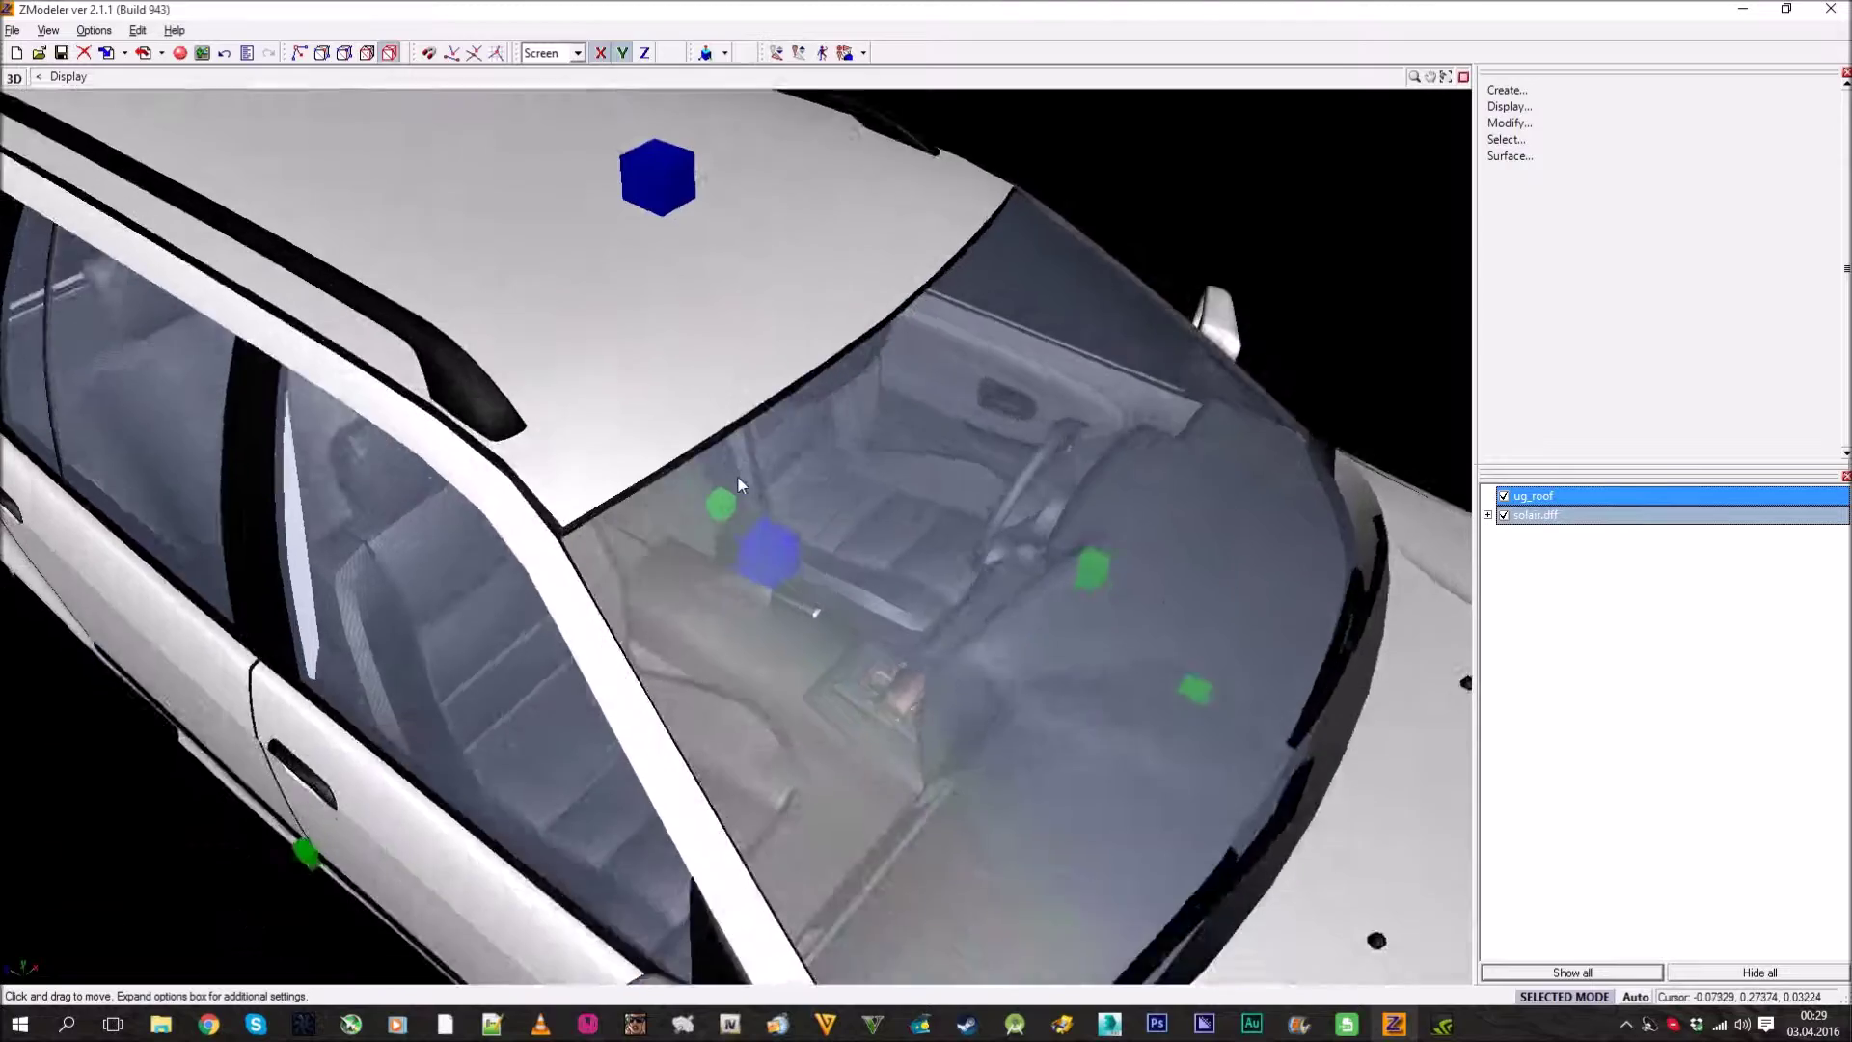
Import the lgt_b_sspt DFF model from the original_cars folder inside GTA and close the message log.
{"action": "scroll", "coordinate": [737, 471], "scroll_direction": "down", "scroll_amount": 4}
{"action": "middle_click_drag", "start_coordinate": [859, 657], "coordinate": [1024, 665]}
{"action": "scroll", "coordinate": [898, 570], "scroll_direction": "up", "scroll_amount": 2}
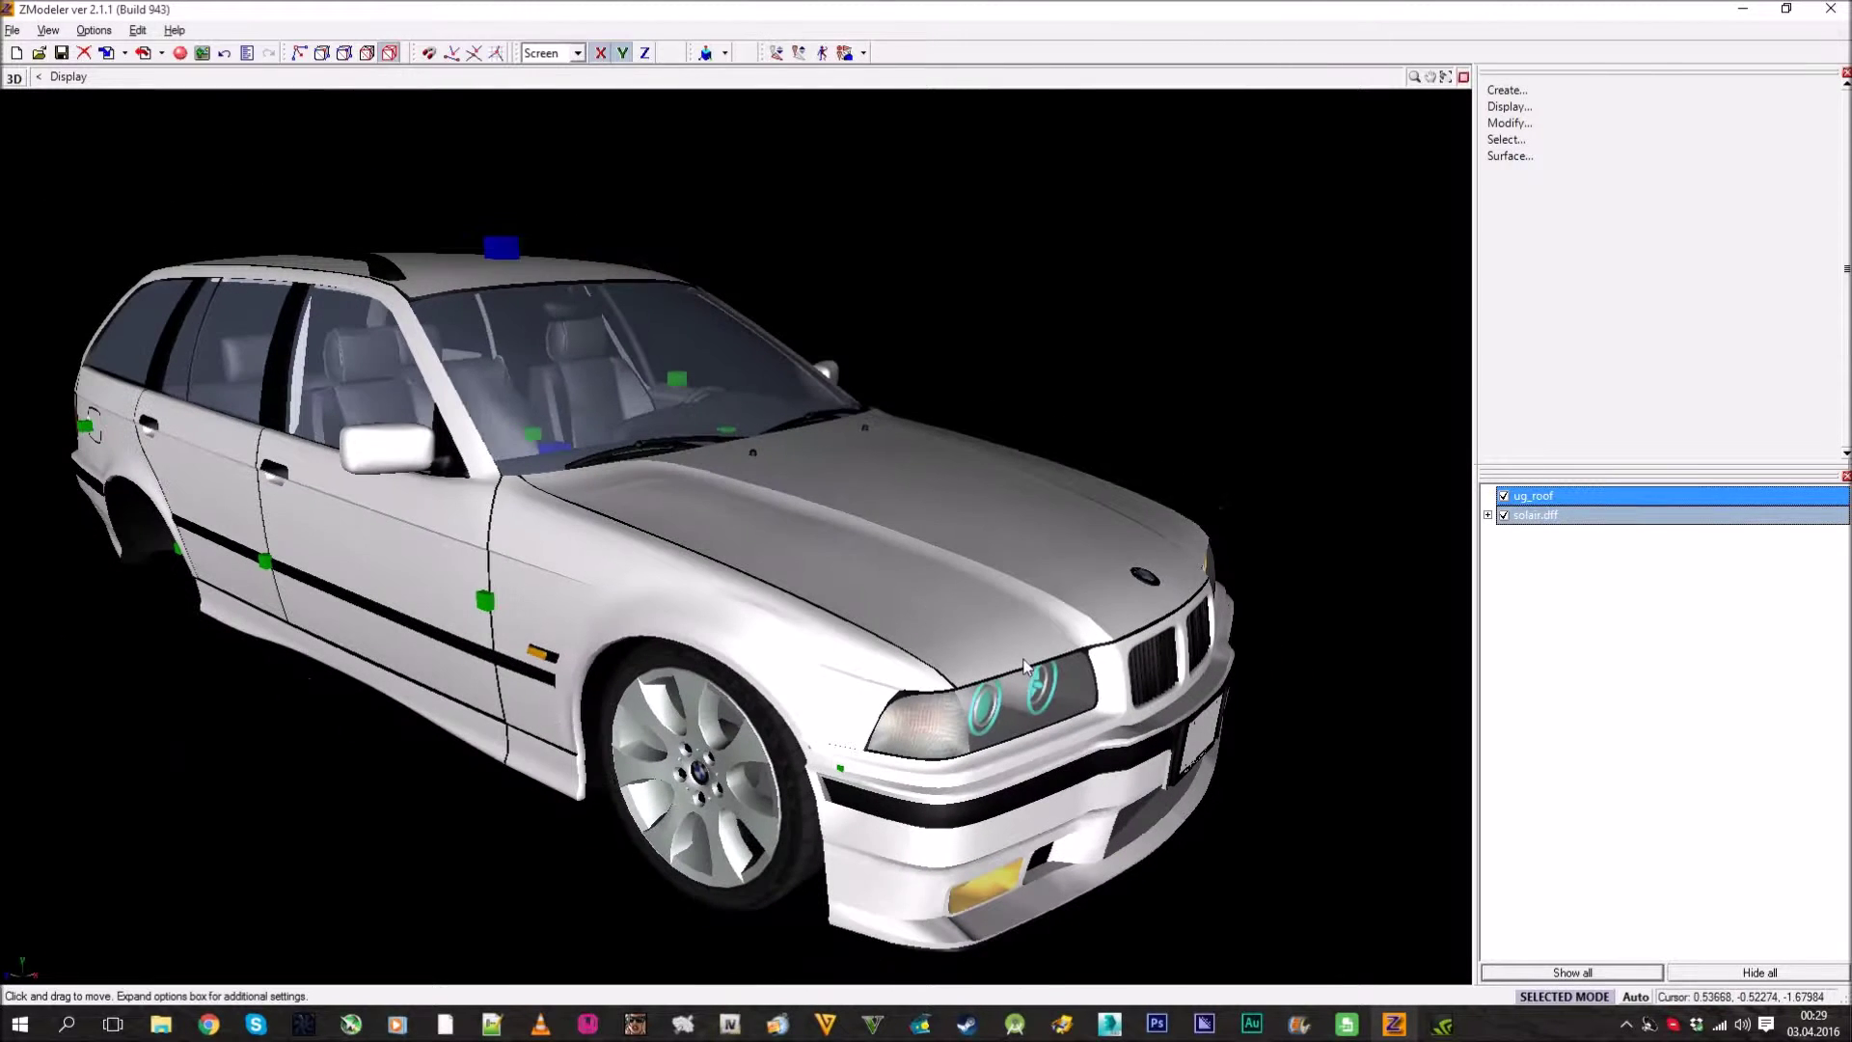
{"action": "left_click", "coordinate": [107, 54]}
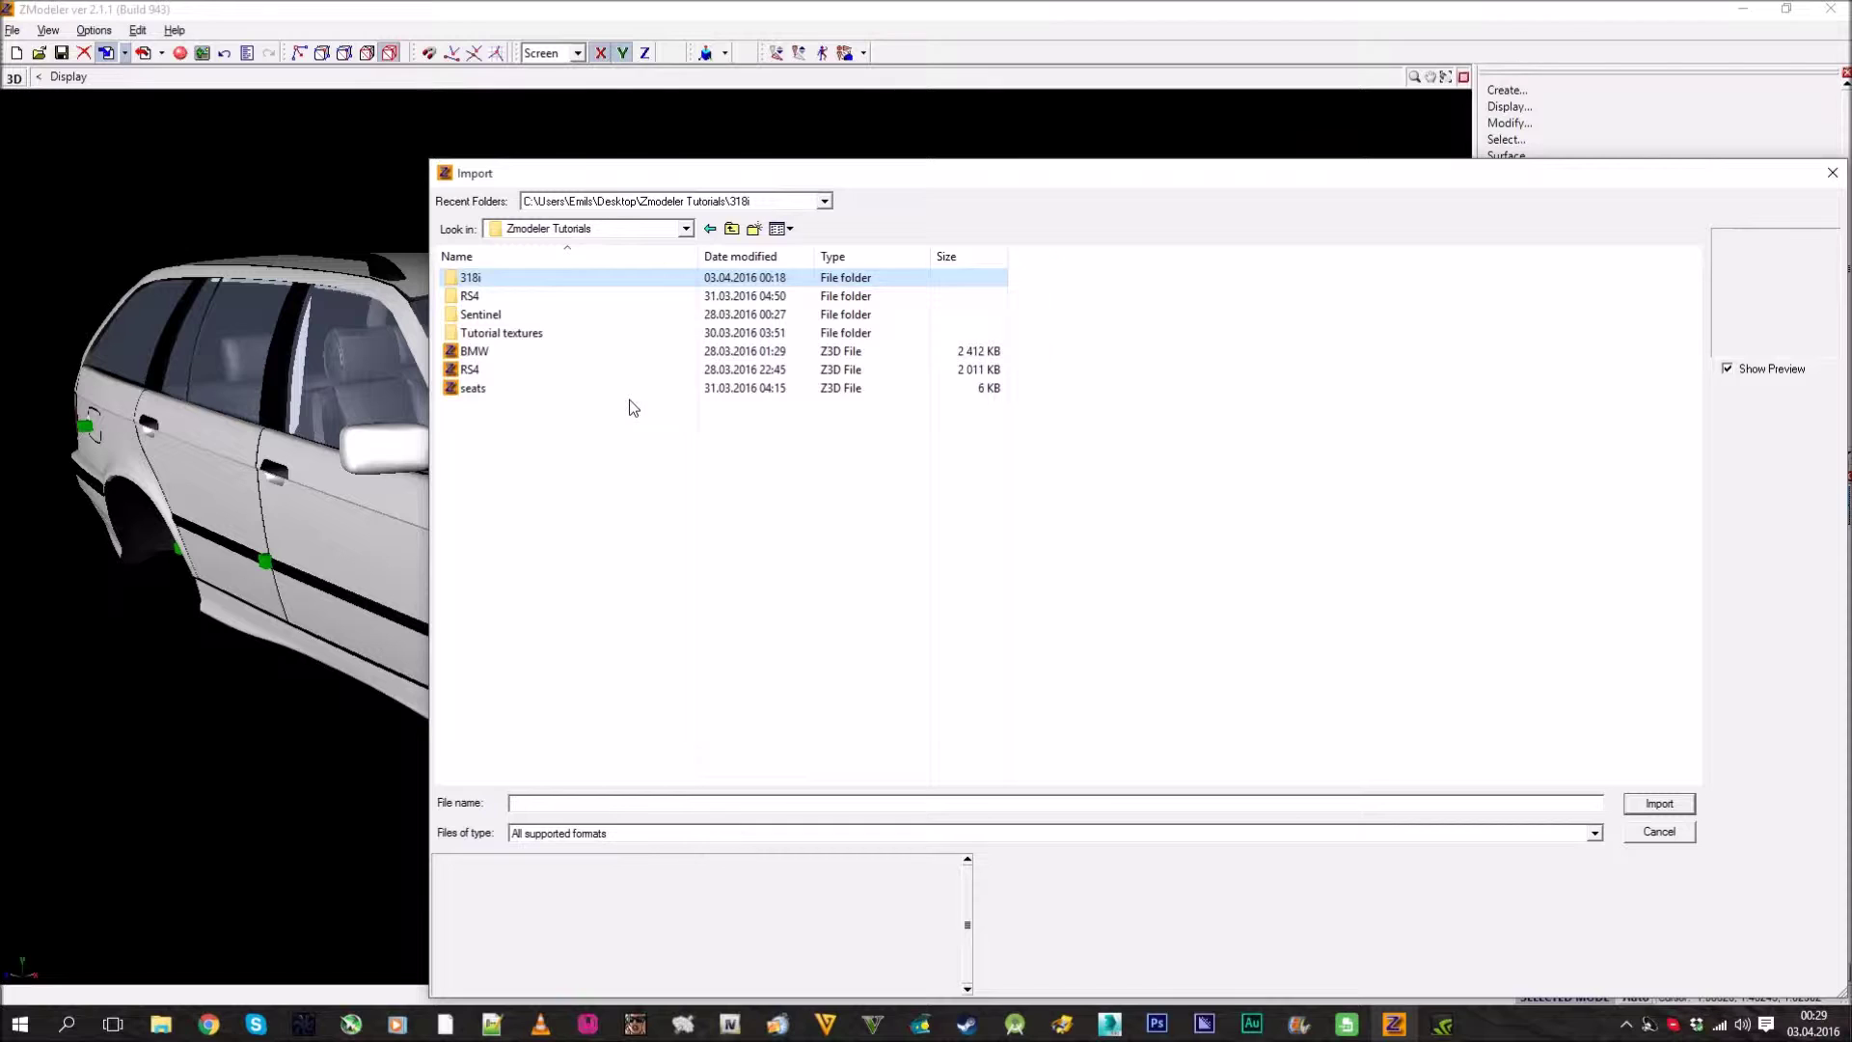
{"action": "key", "text": "BackSpace"}
{"action": "double_click", "coordinate": [713, 306]}
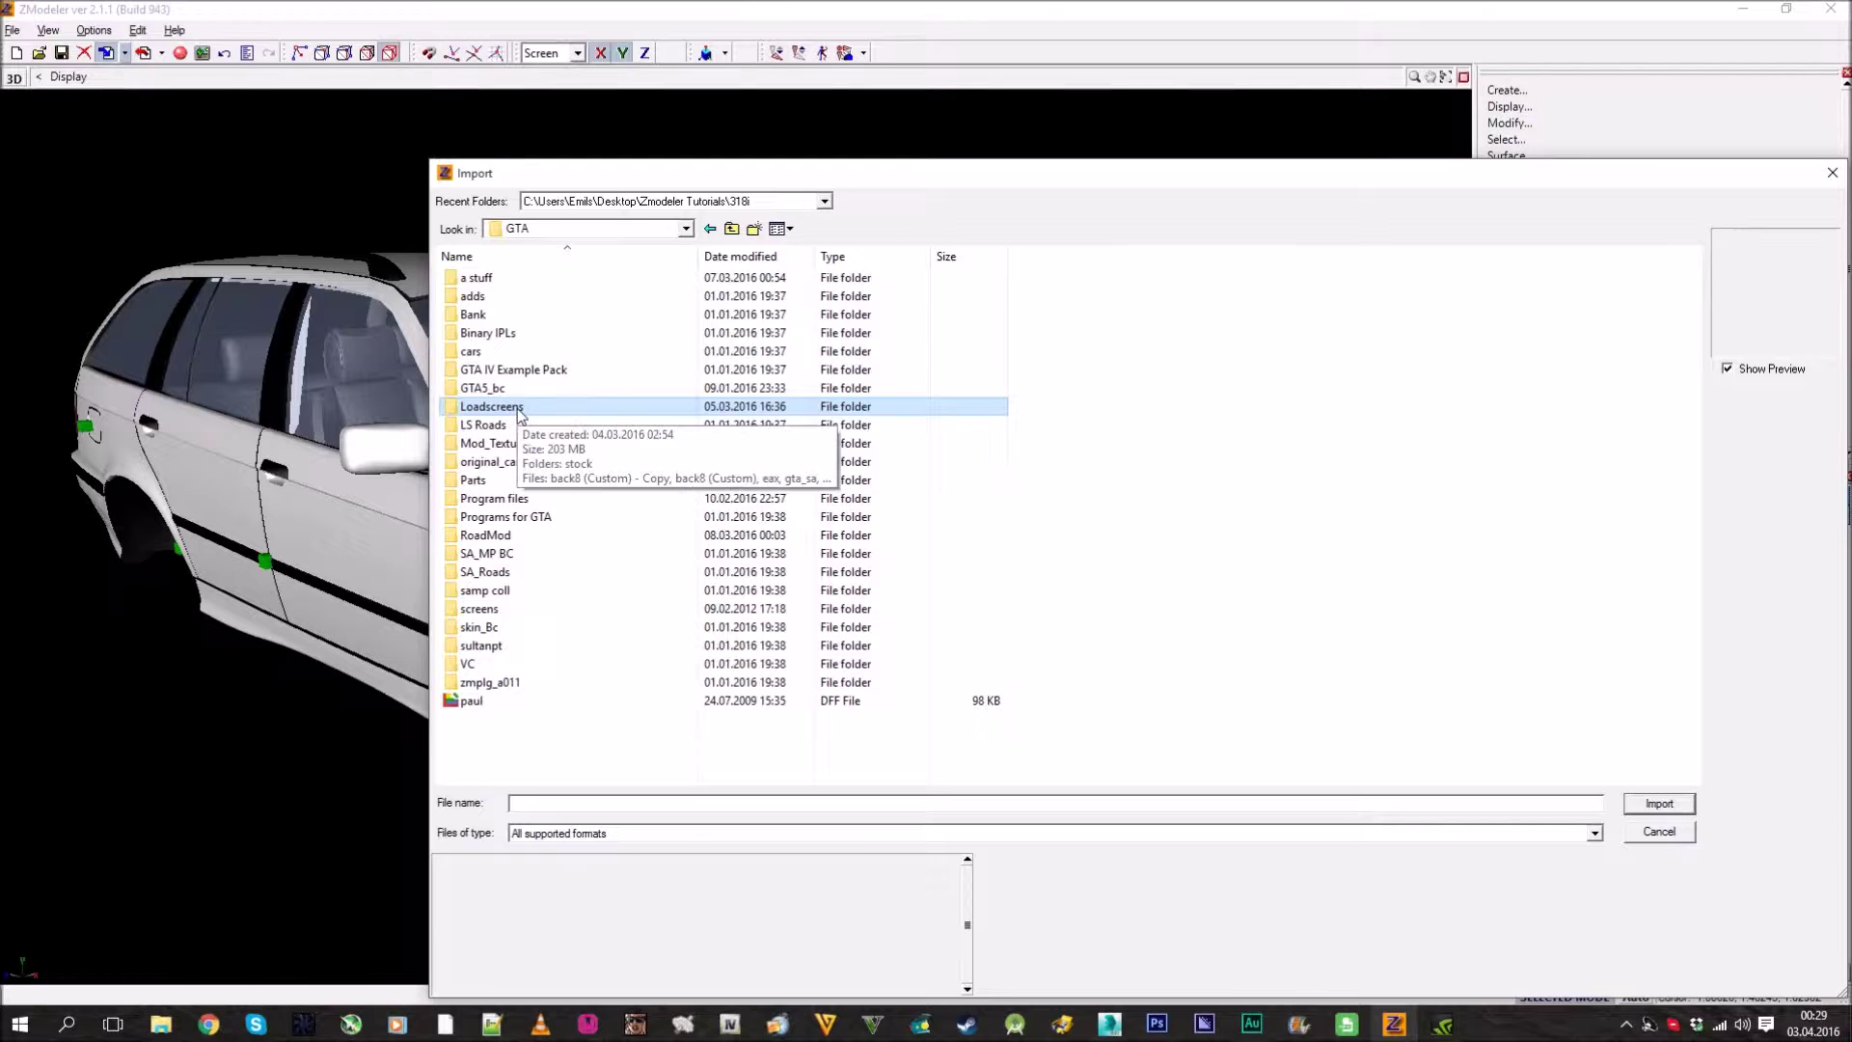
{"action": "key", "text": "o"}
{"action": "double_click", "coordinate": [509, 462]}
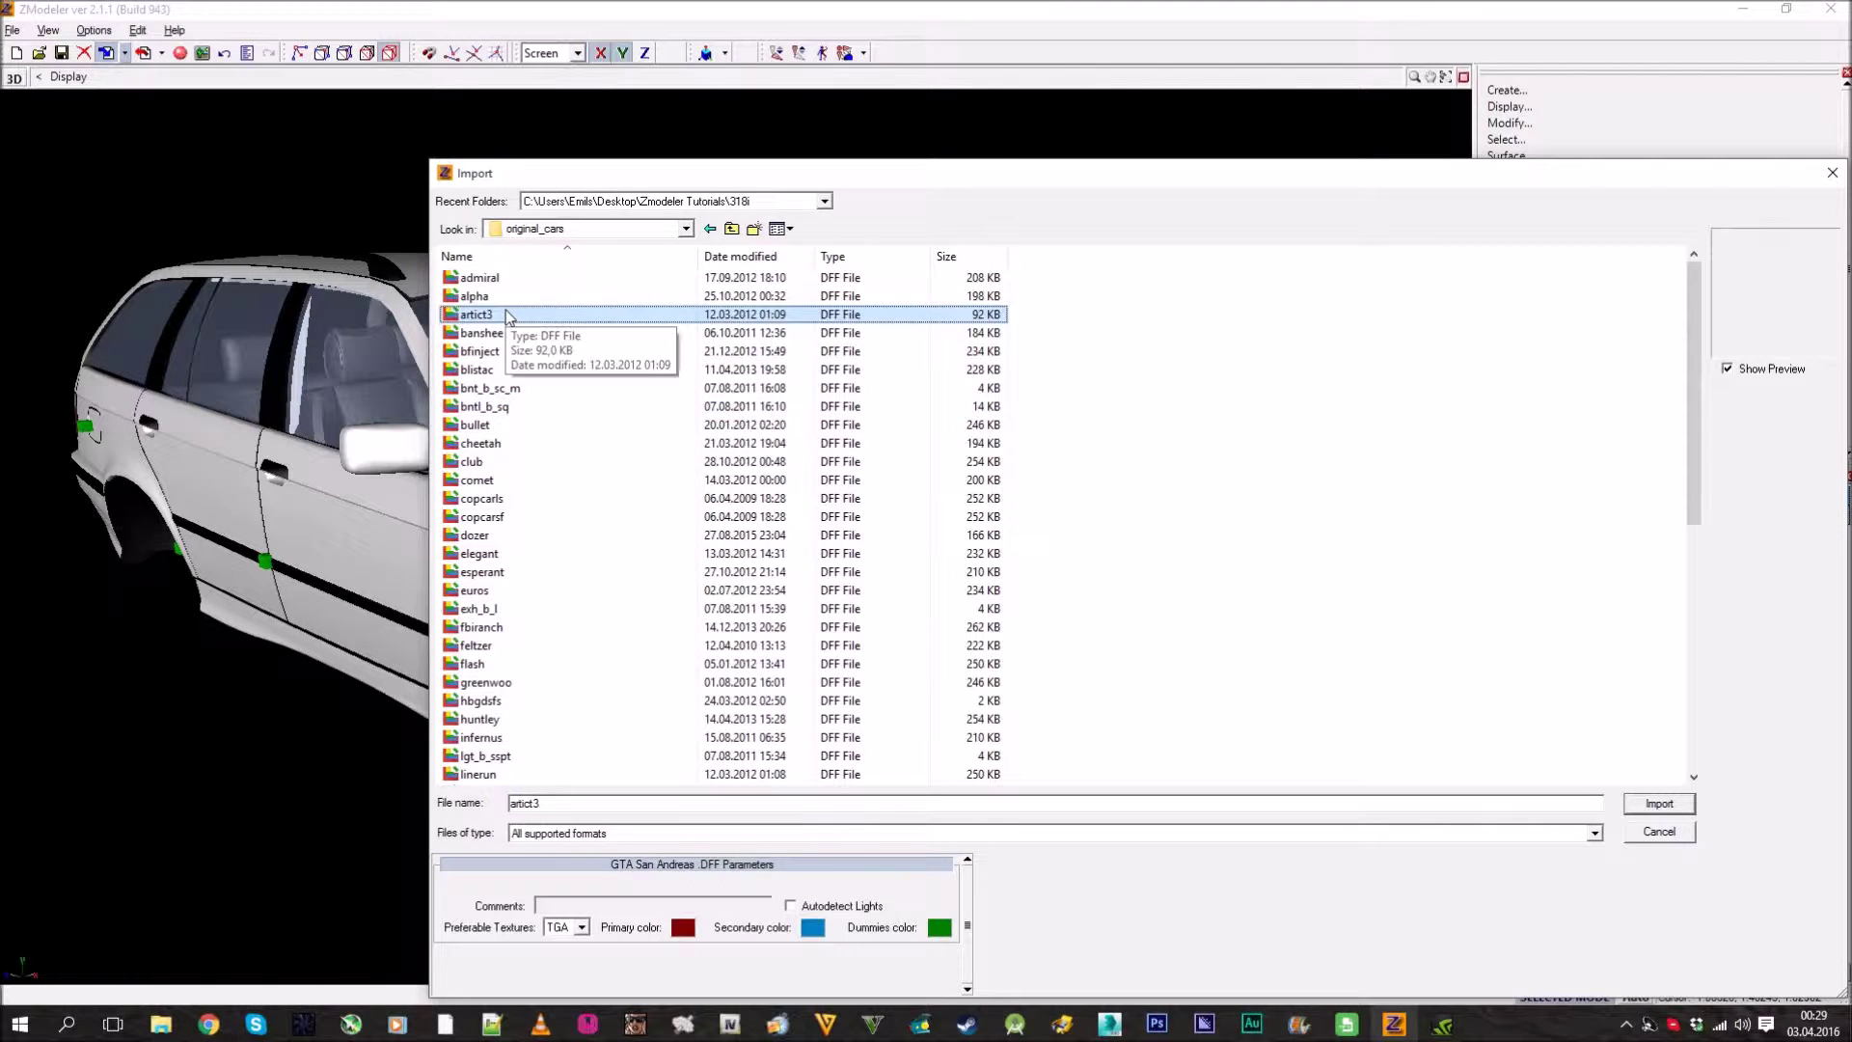
{"action": "scroll", "coordinate": [582, 482], "scroll_direction": "down", "scroll_amount": 2}
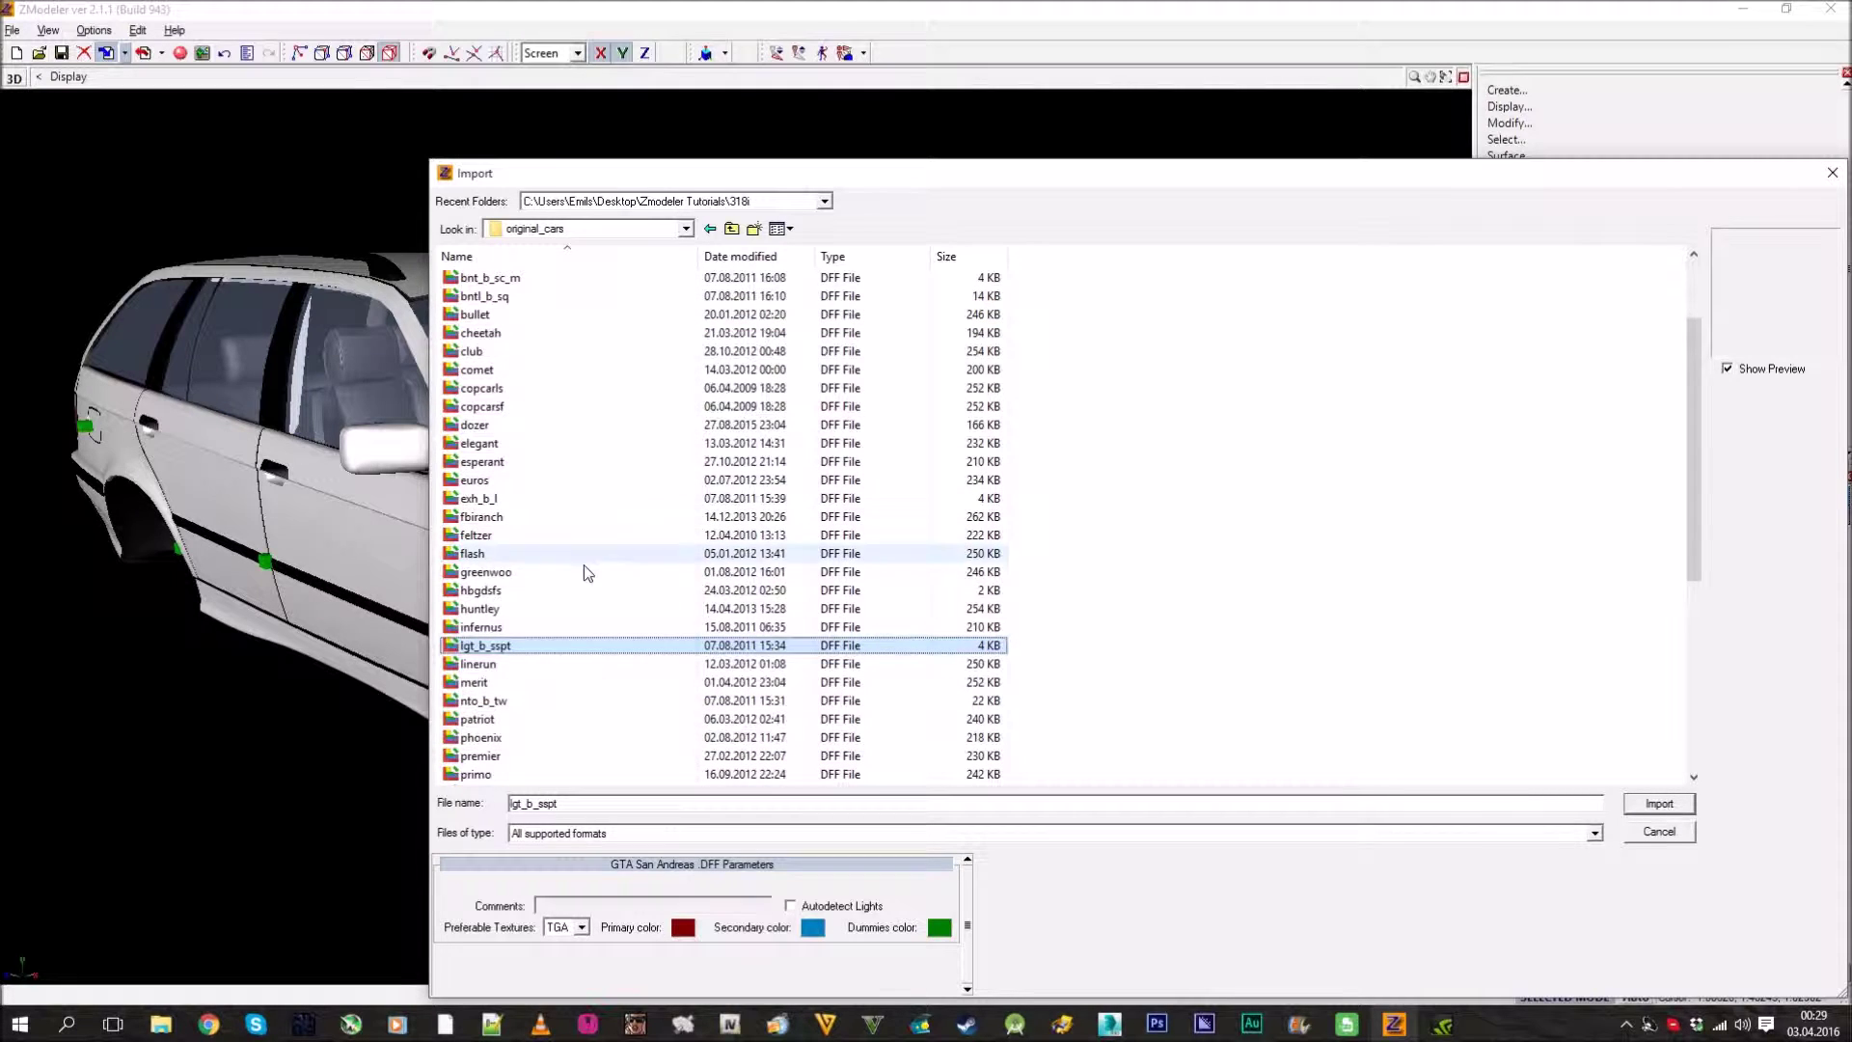
{"action": "double_click", "coordinate": [501, 648]}
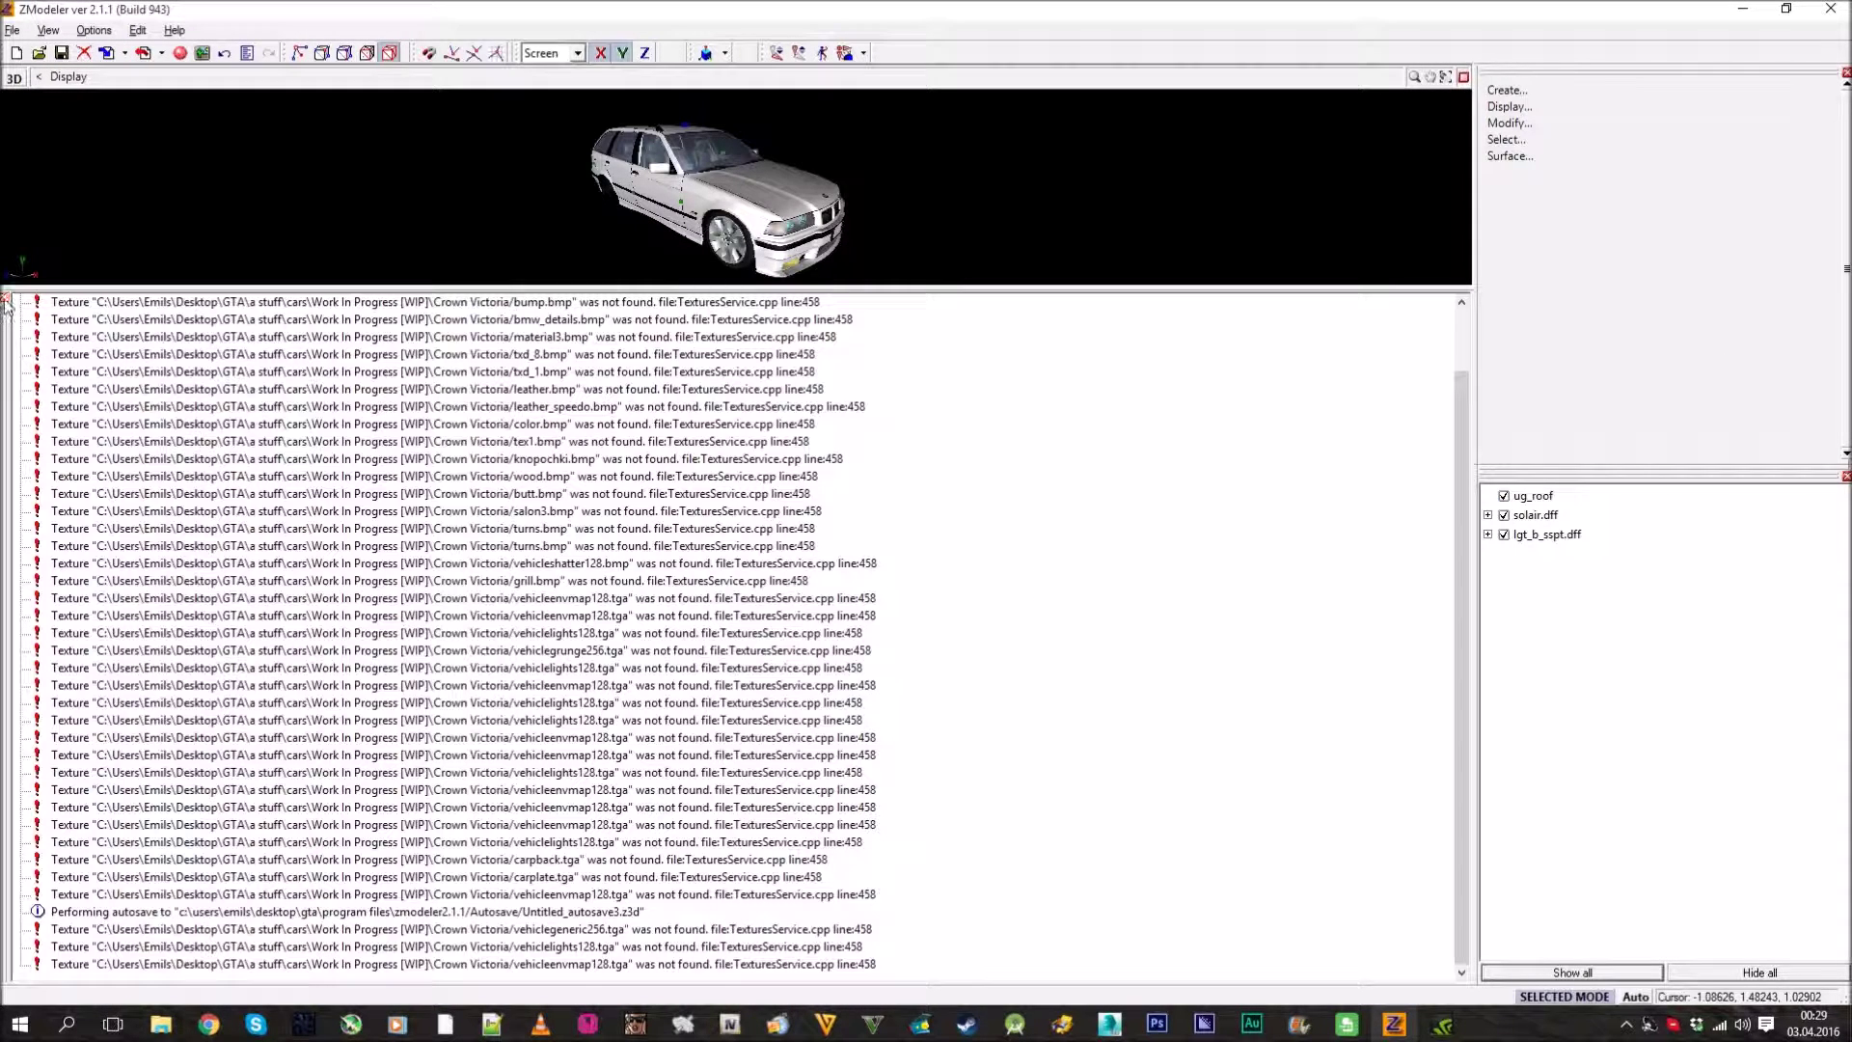
{"action": "left_click", "coordinate": [5, 298]}
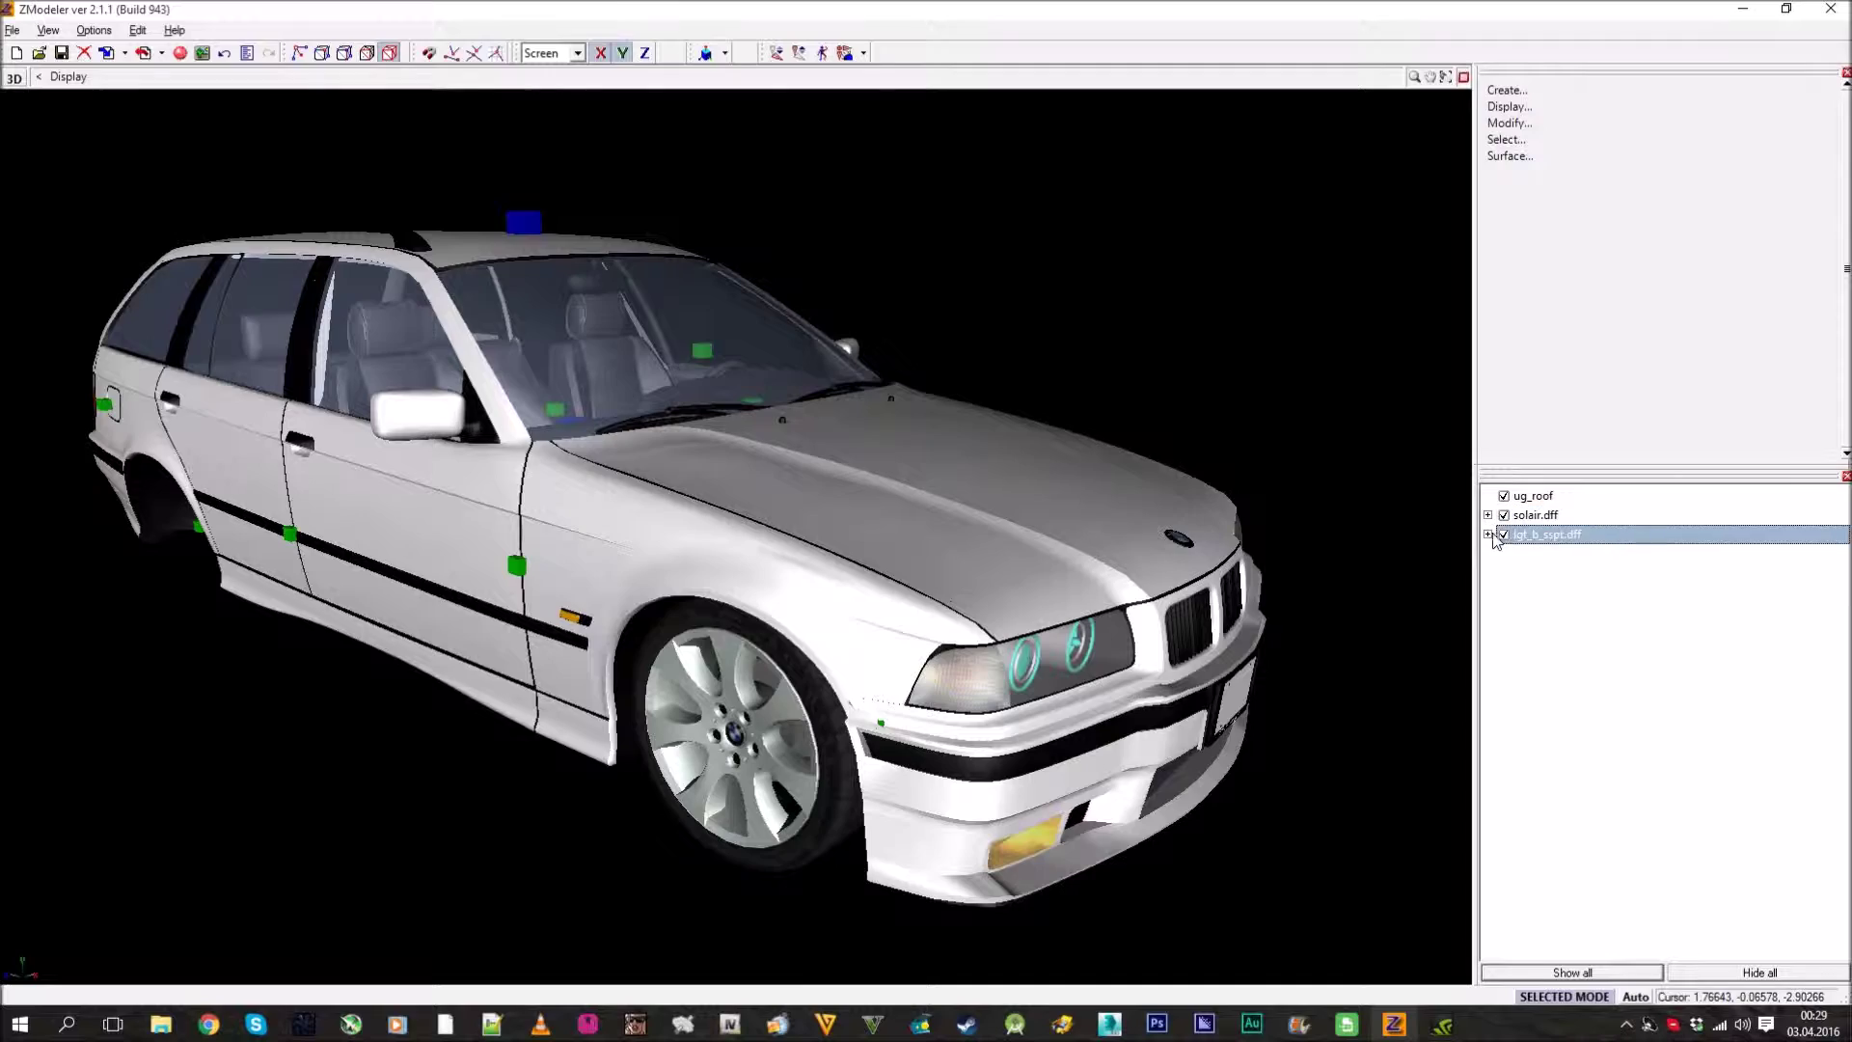
Inspect the imported lgt_b_sspt.dff parts inside the cabin in 3D, and examine the same area close up in the maximized right view.
{"action": "middle_click_drag", "start_coordinate": [1350, 502], "coordinate": [612, 372]}
{"action": "scroll", "coordinate": [579, 521], "scroll_direction": "up", "scroll_amount": 5}
{"action": "middle_click_drag", "start_coordinate": [563, 569], "coordinate": [712, 600]}
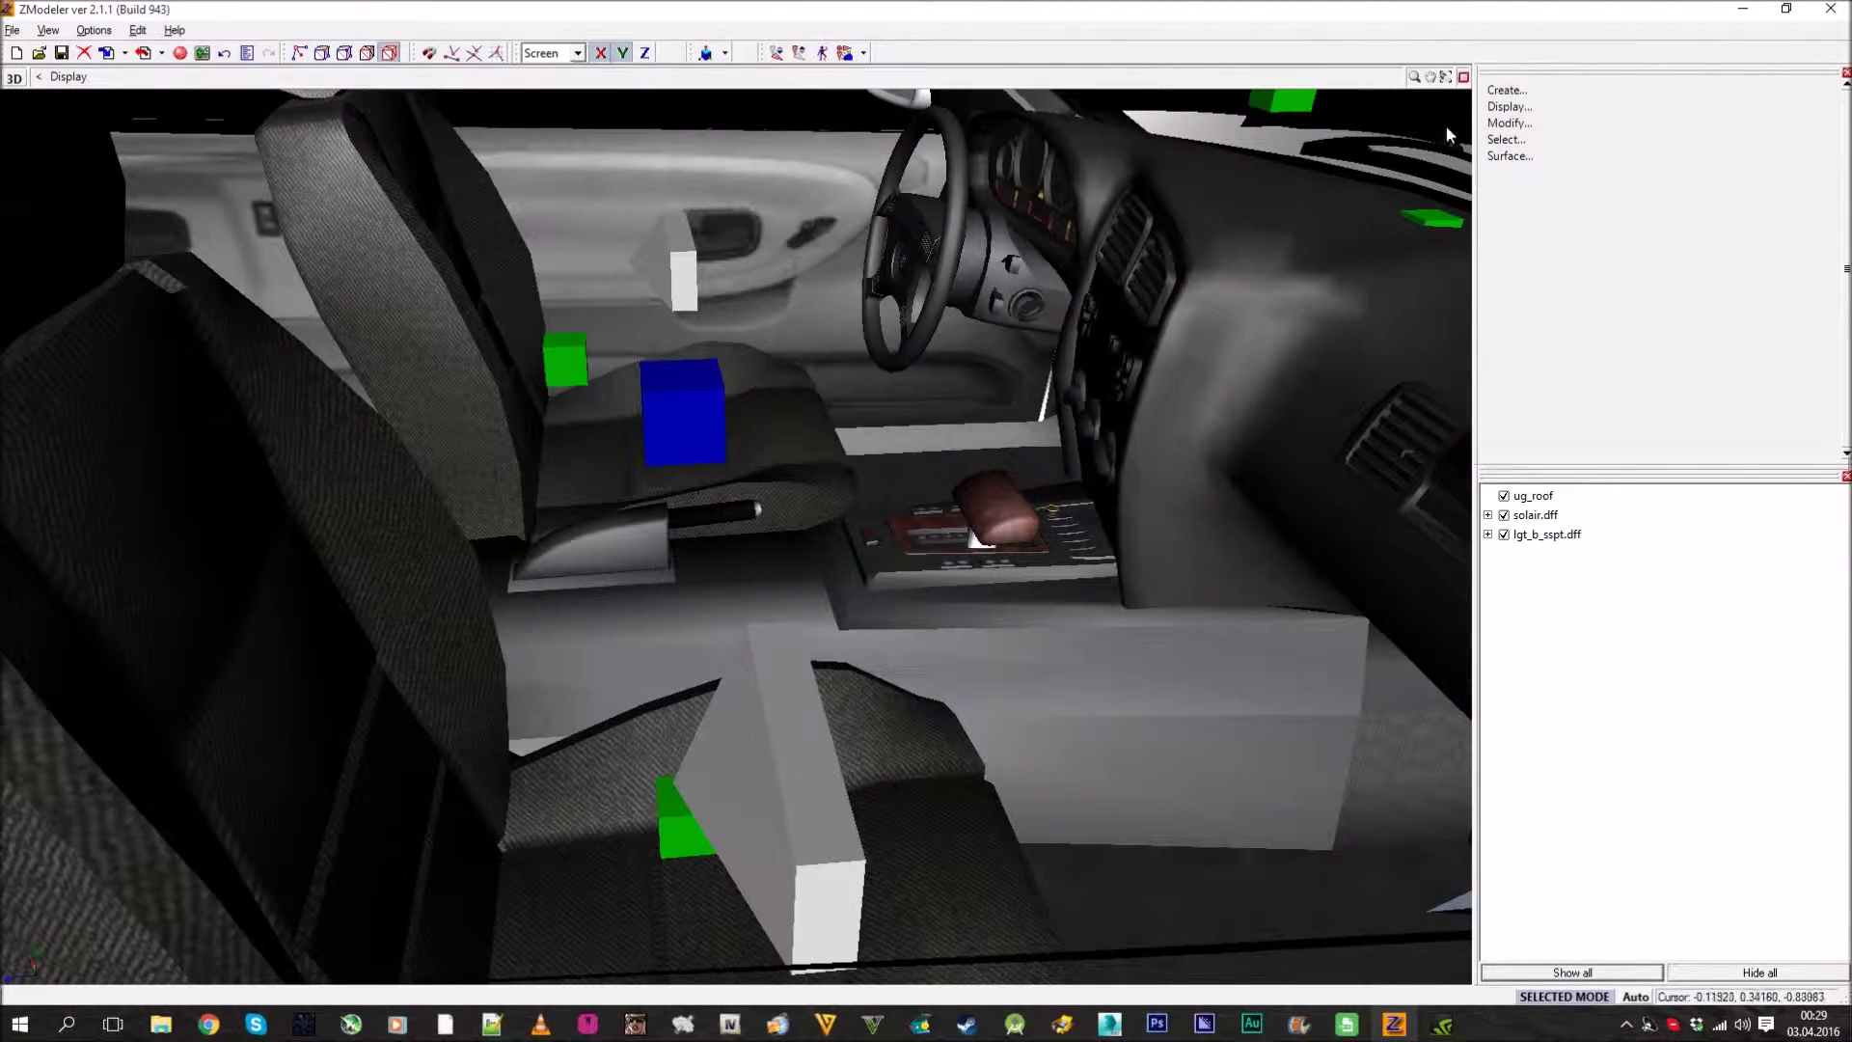
{"action": "left_click", "coordinate": [1462, 77]}
{"action": "left_click", "coordinate": [1462, 77]}
{"action": "scroll", "coordinate": [886, 564], "scroll_direction": "up", "scroll_amount": 8}
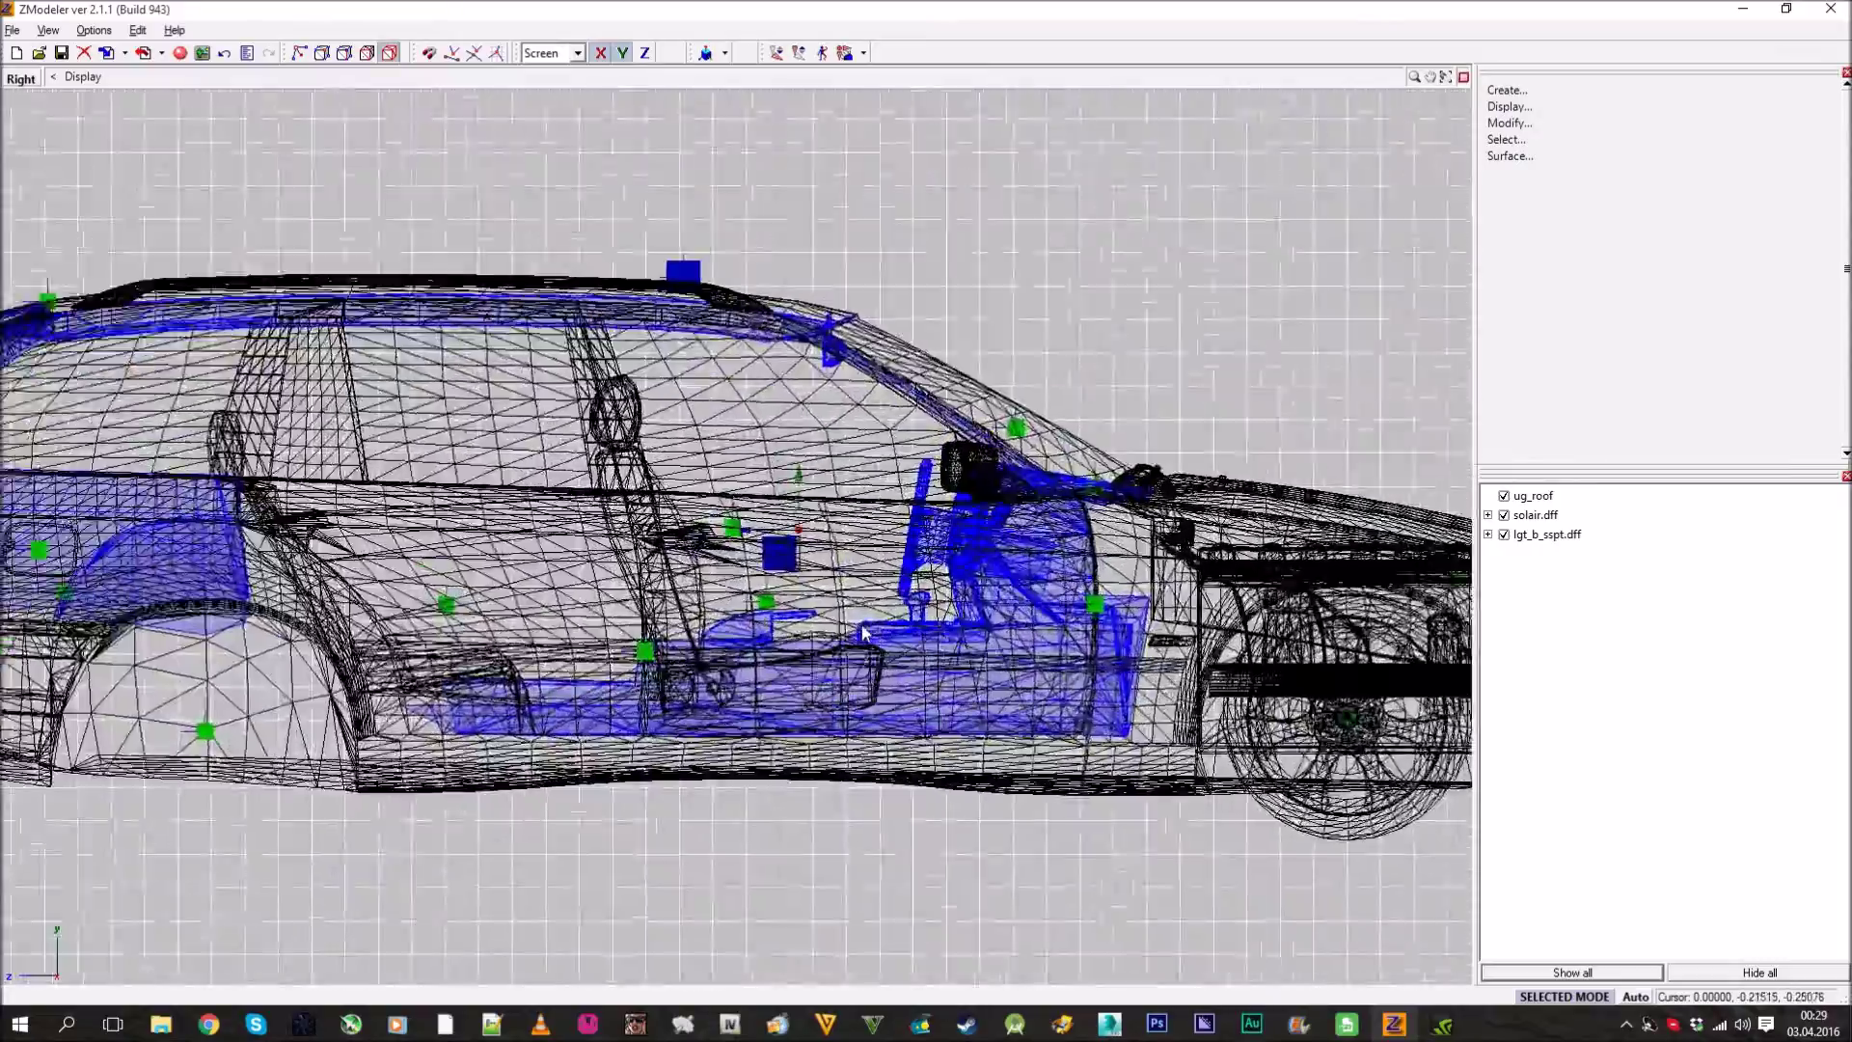
{"action": "scroll", "coordinate": [636, 405], "scroll_direction": "up", "scroll_amount": 10}
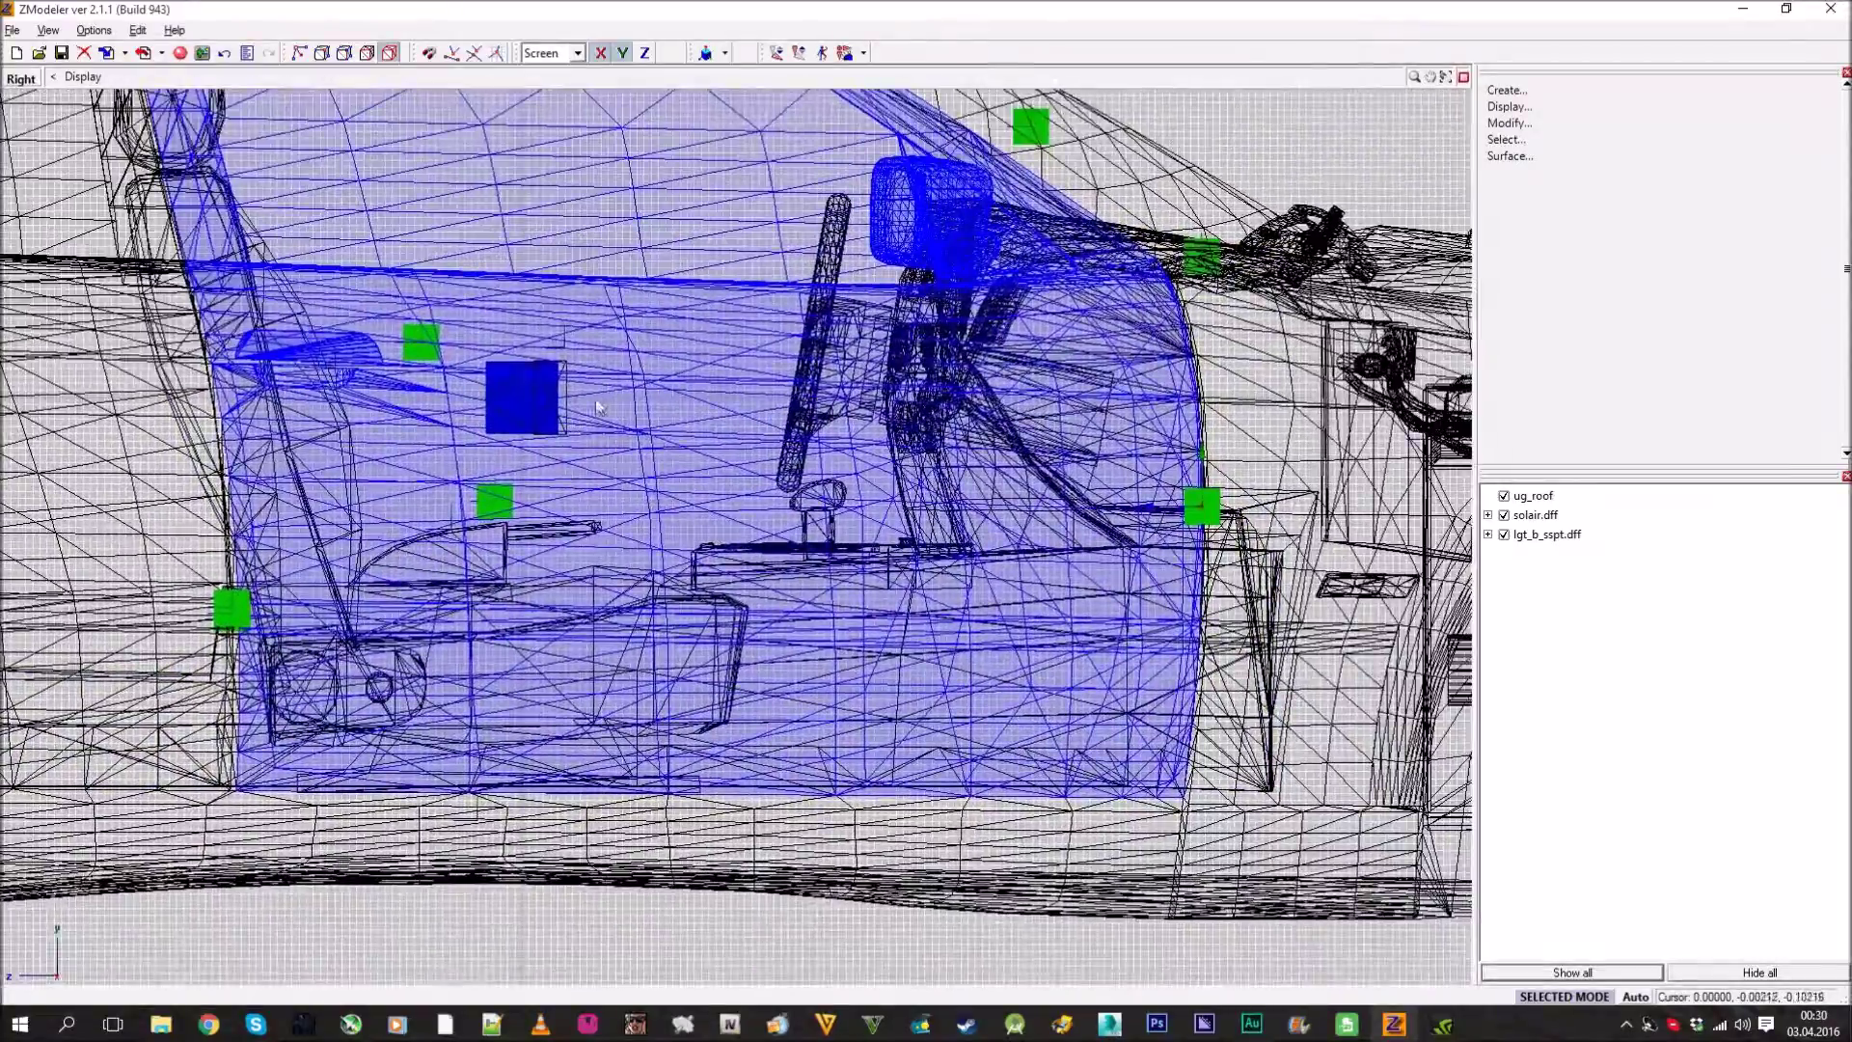